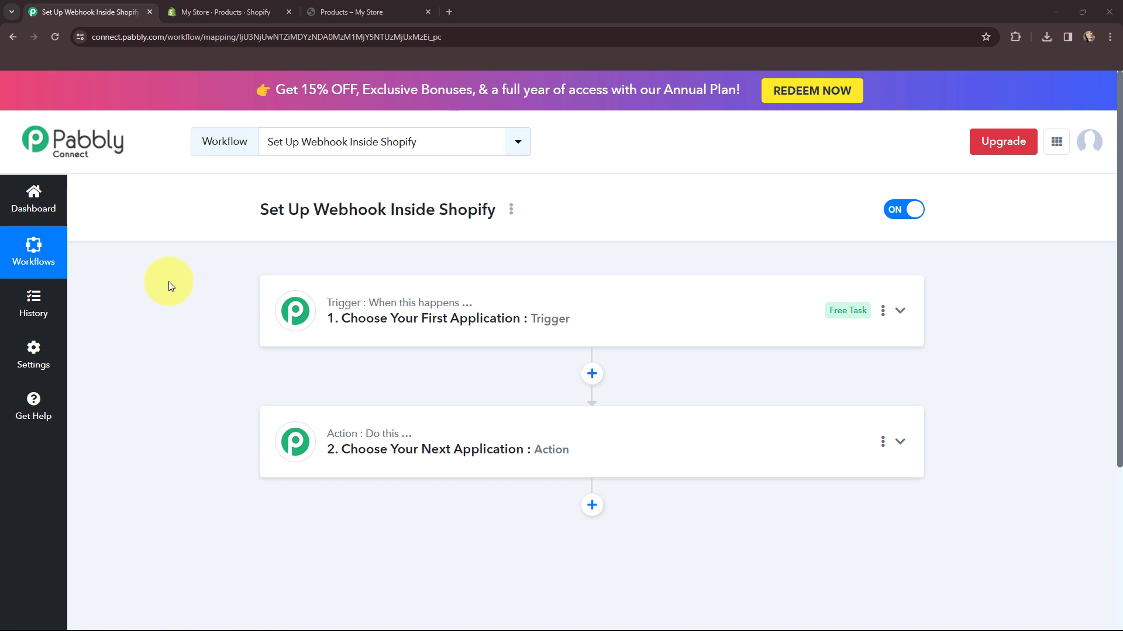
# Set the workflow trigger to Shopify with the New Customer event.
pyautogui.click(273, 321)
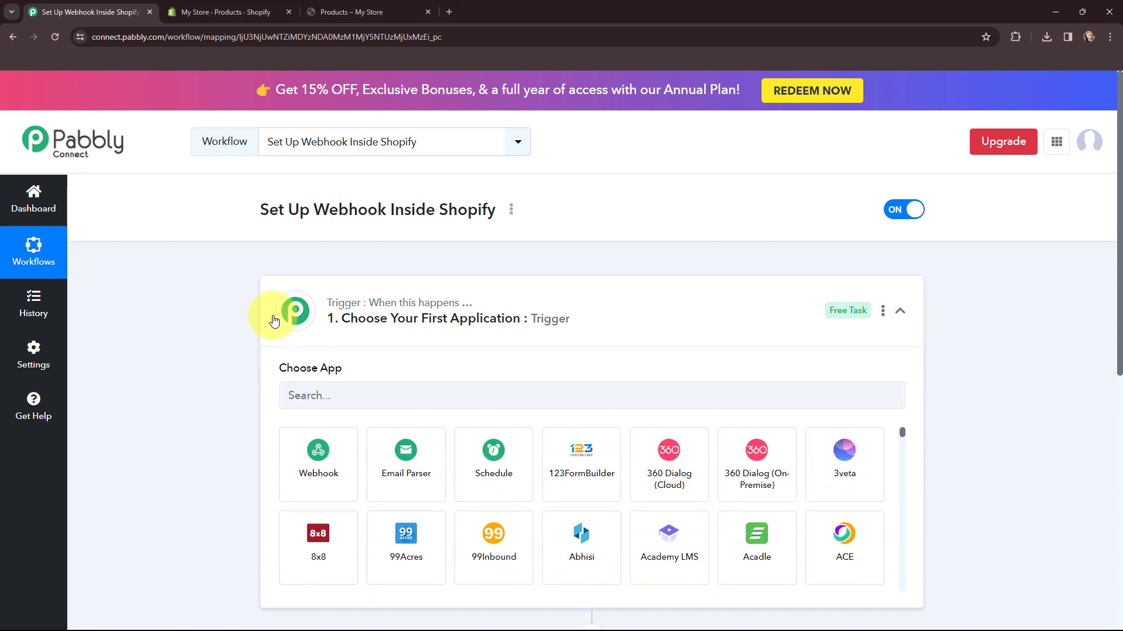
pyautogui.click(344, 397)
pyautogui.write('shopify')
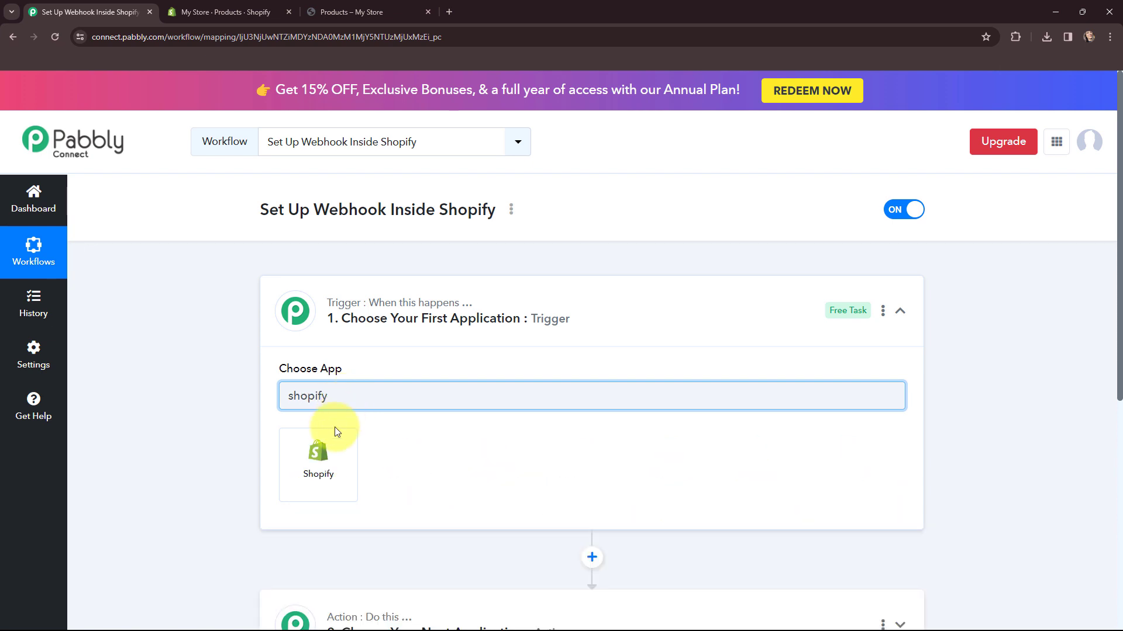
pyautogui.click(328, 442)
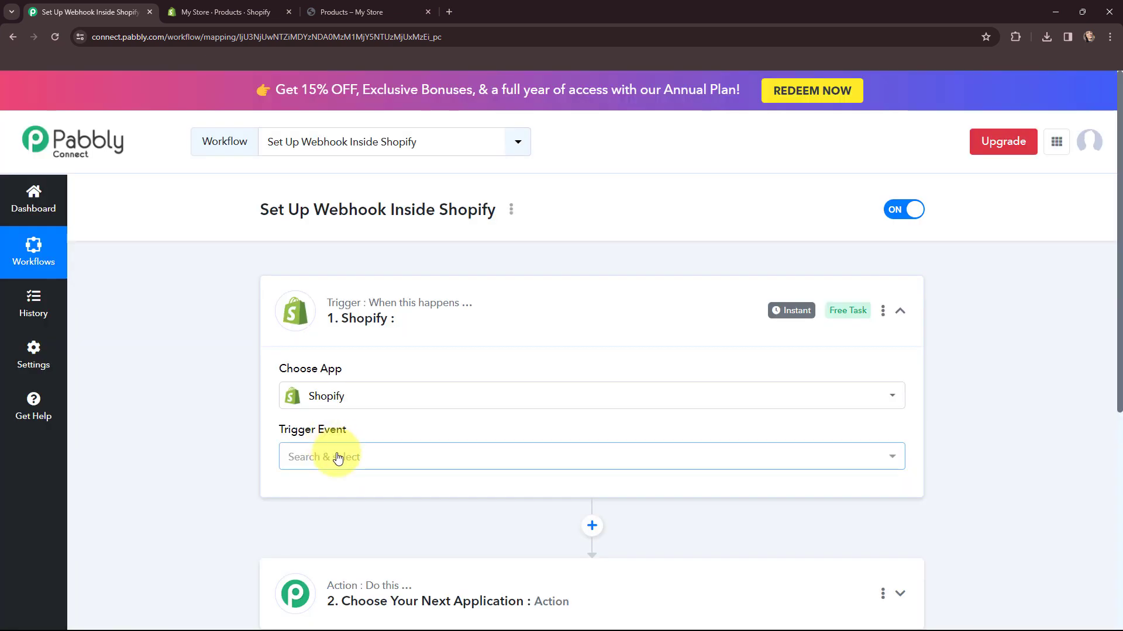
pyautogui.click(337, 457)
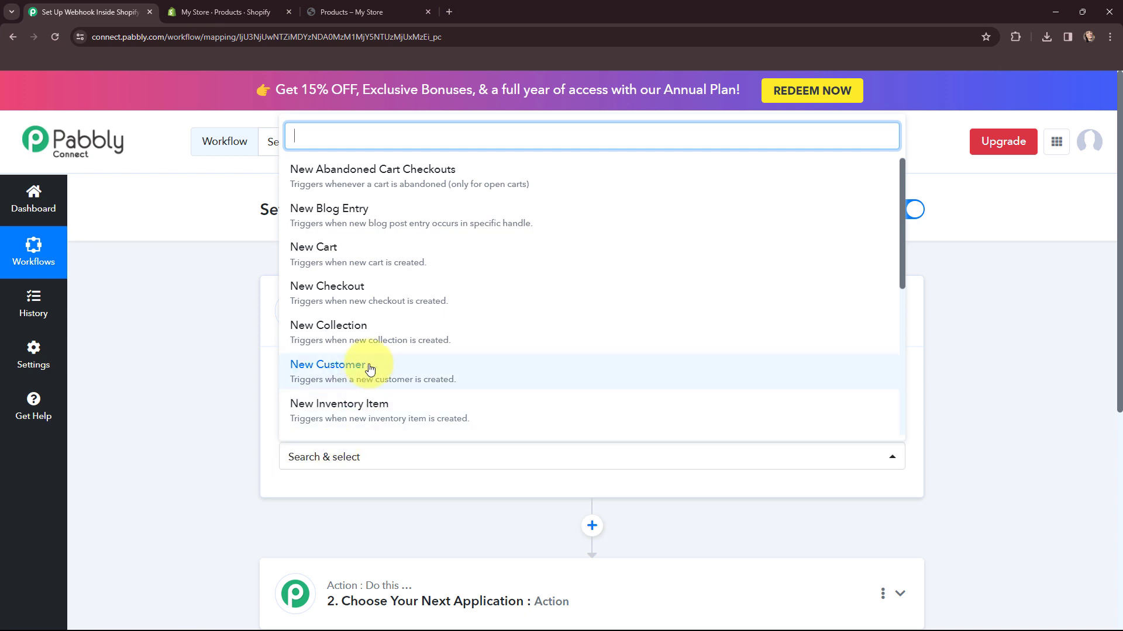
pyautogui.click(475, 371)
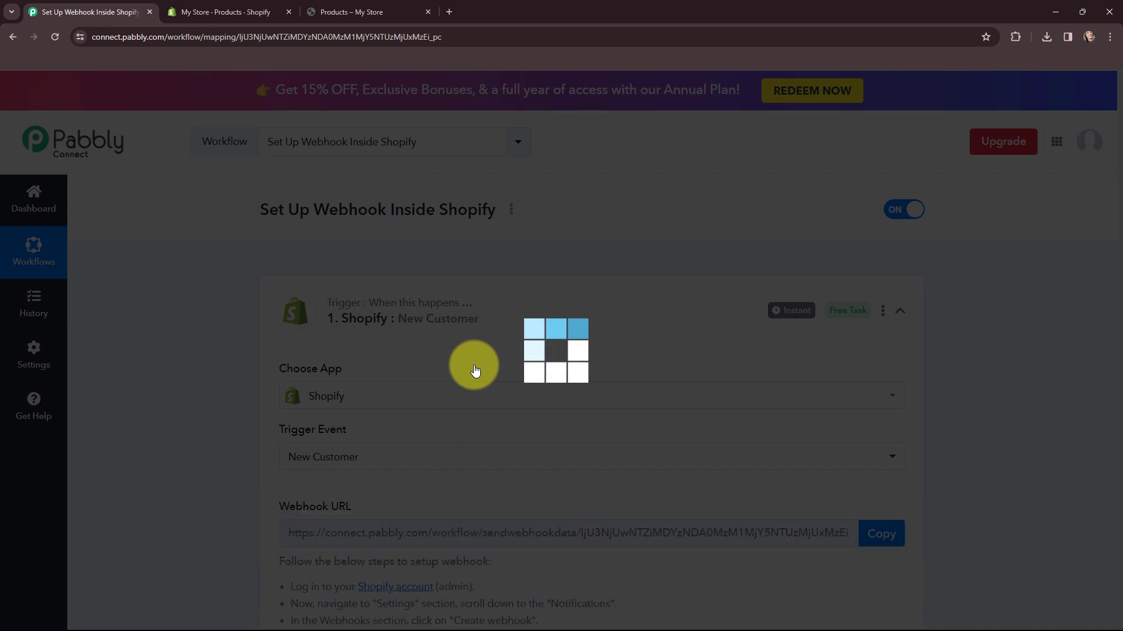
# Review the webhook URL and setup steps, then switch to the Shopify admin.
pyautogui.scroll(-3, 490, 343)
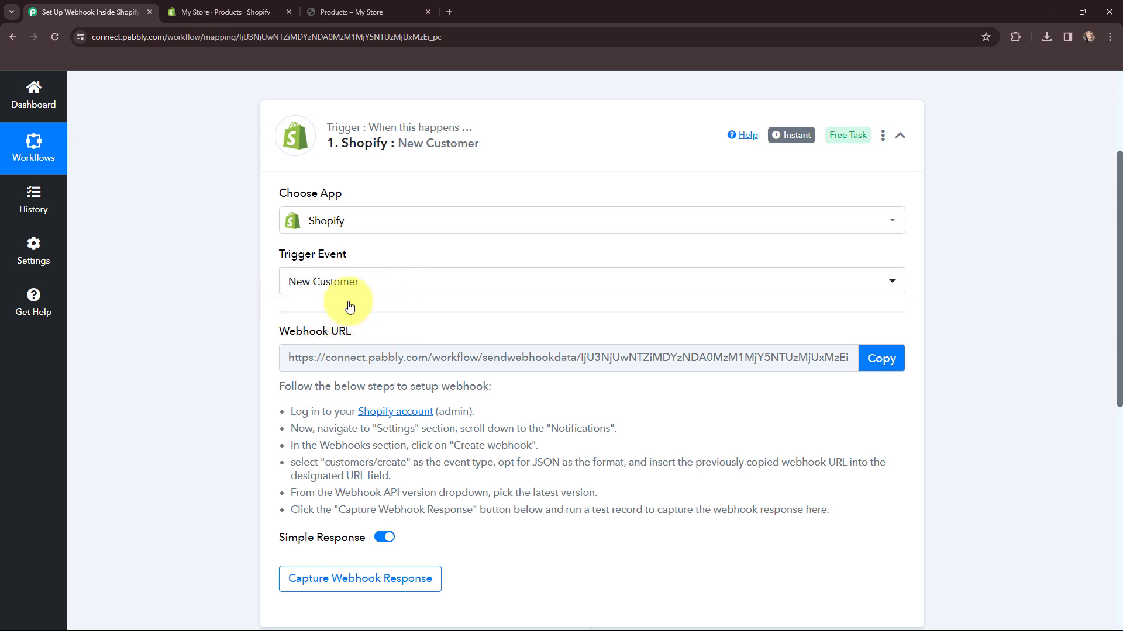
pyautogui.moveTo(281, 390); pyautogui.dragTo(835, 516)
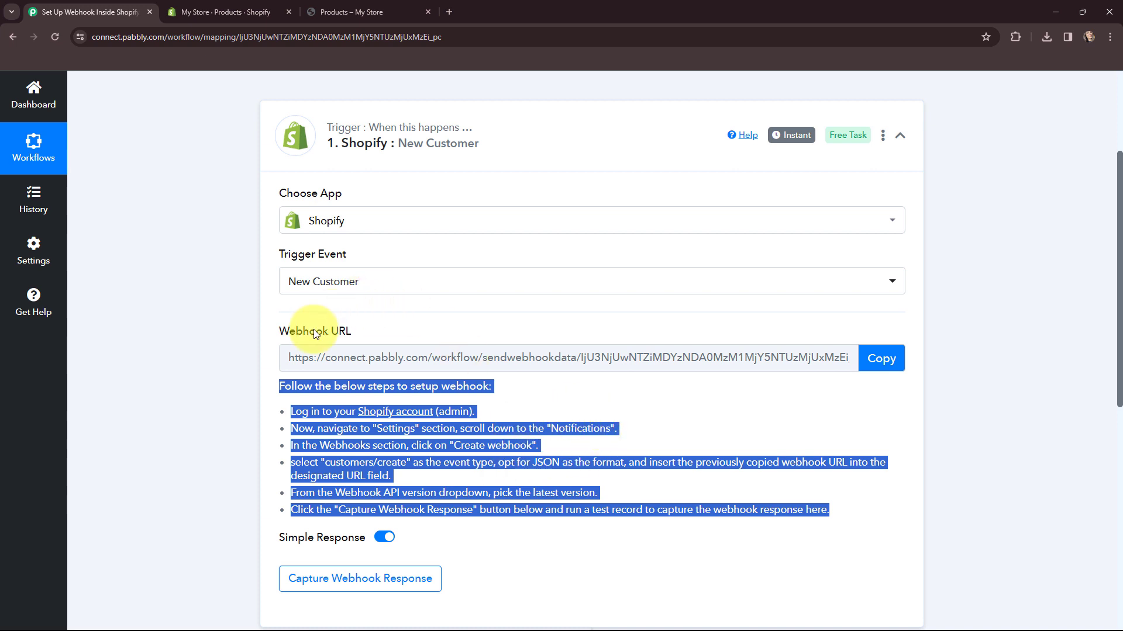
pyautogui.click(203, 332)
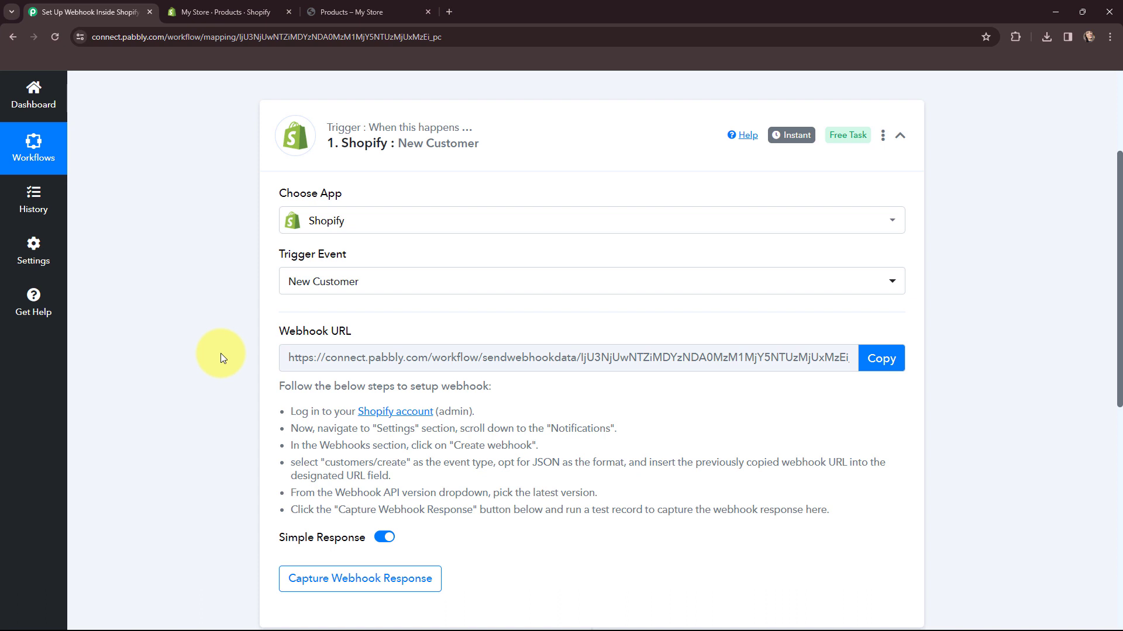
pyautogui.hotkey('ctrl', 'Tab')
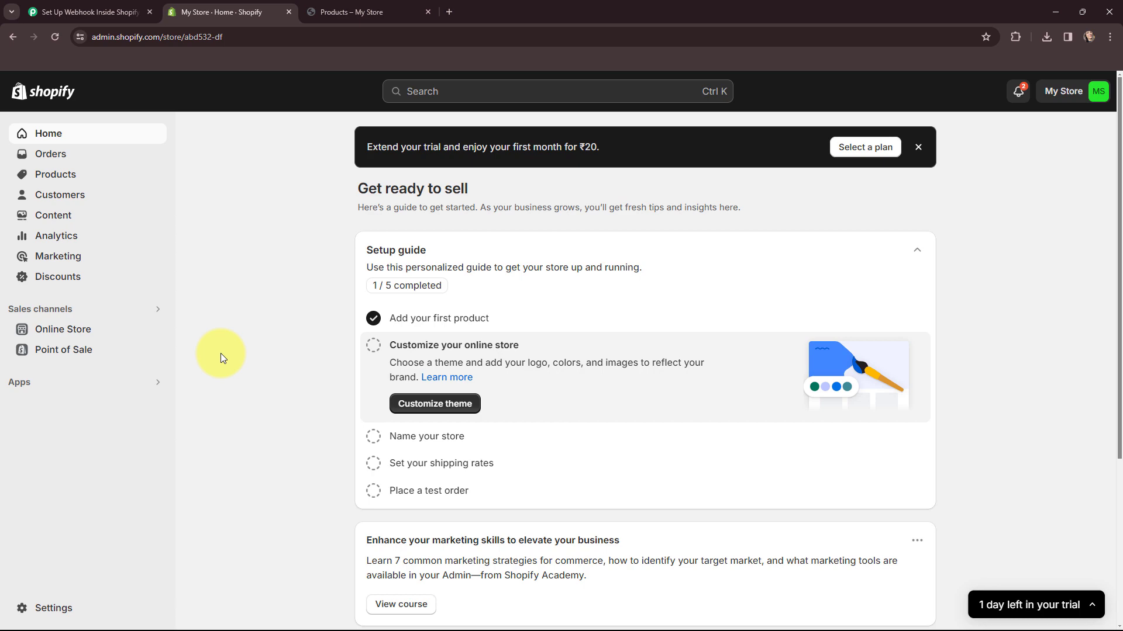
# Go to Settings > Notifications > Webhooks in the Shopify admin.
pyautogui.click(52, 608)
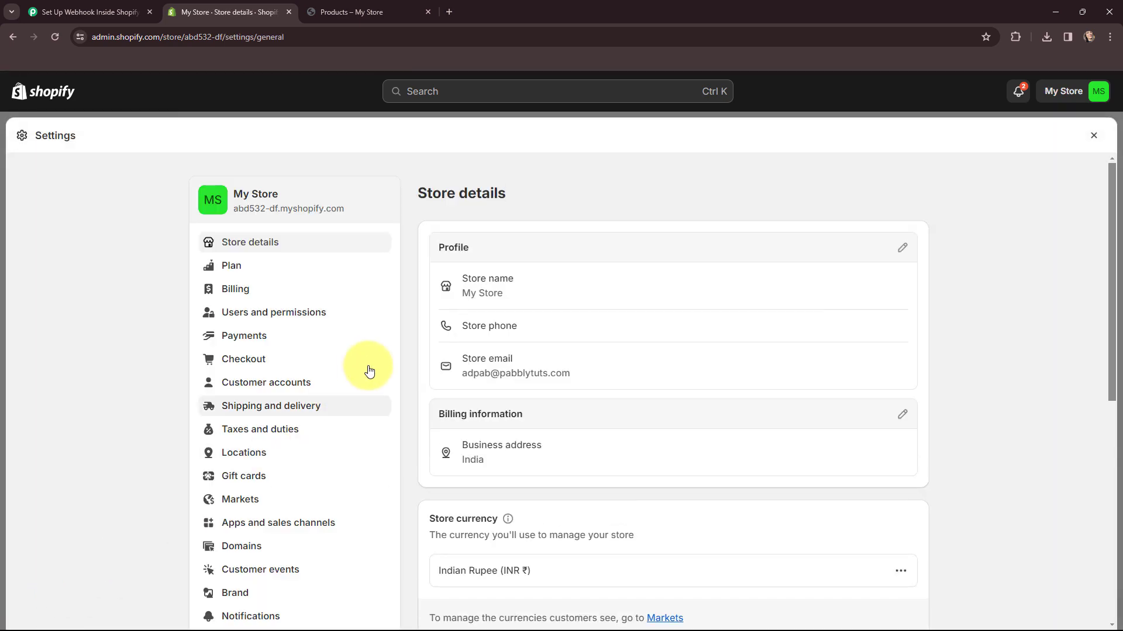
pyautogui.scroll(-3, 338, 427)
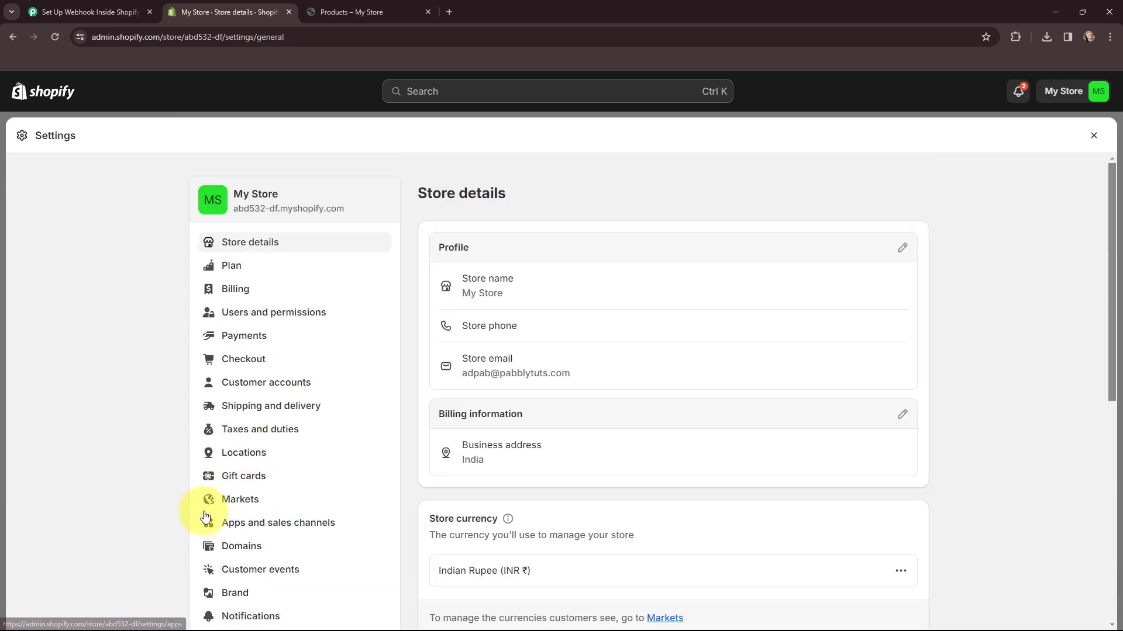
pyautogui.scroll(-1, 315, 468)
pyautogui.scroll(-2, 314, 468)
pyautogui.click(263, 502)
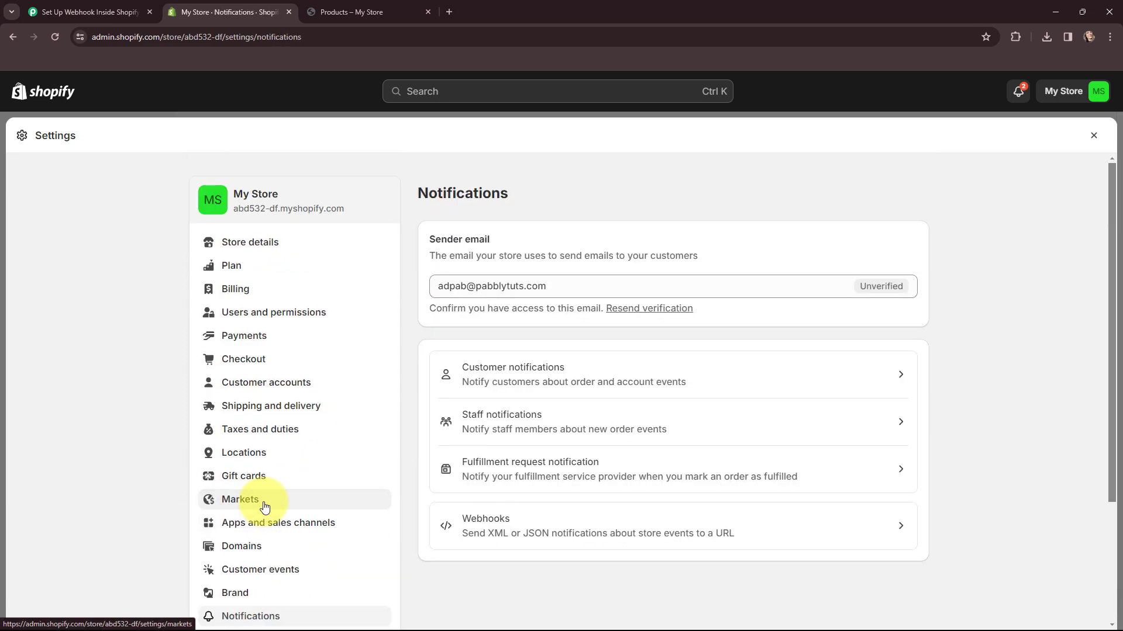
pyautogui.click(789, 528)
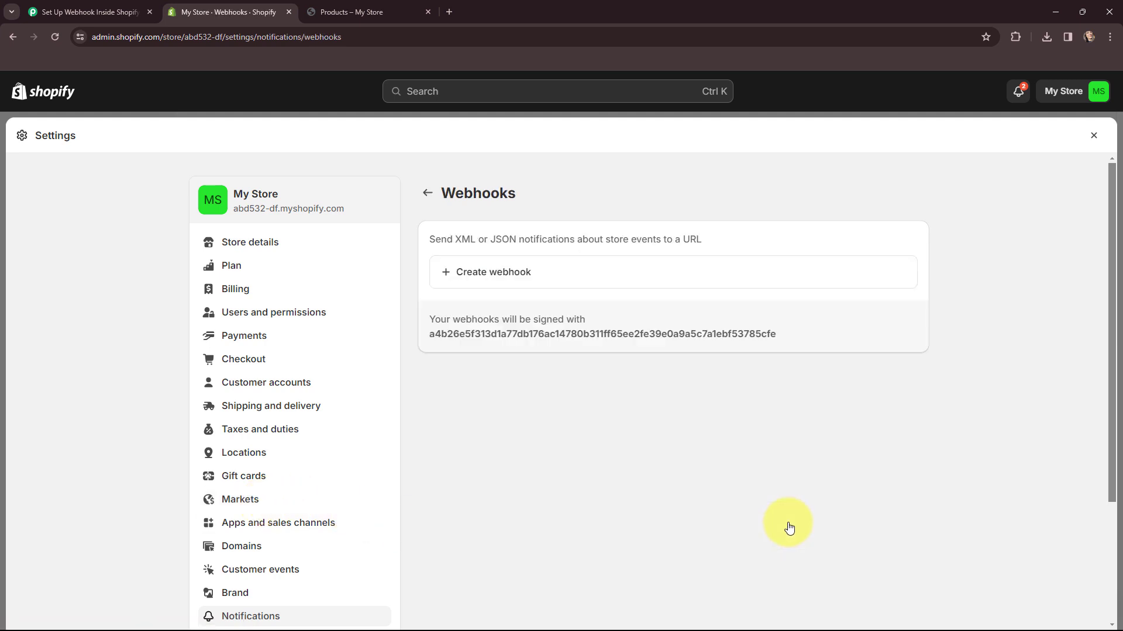
# Start a new webhook with the Customer creation event and JSON format.
pyautogui.click(491, 277)
pyautogui.click(500, 309)
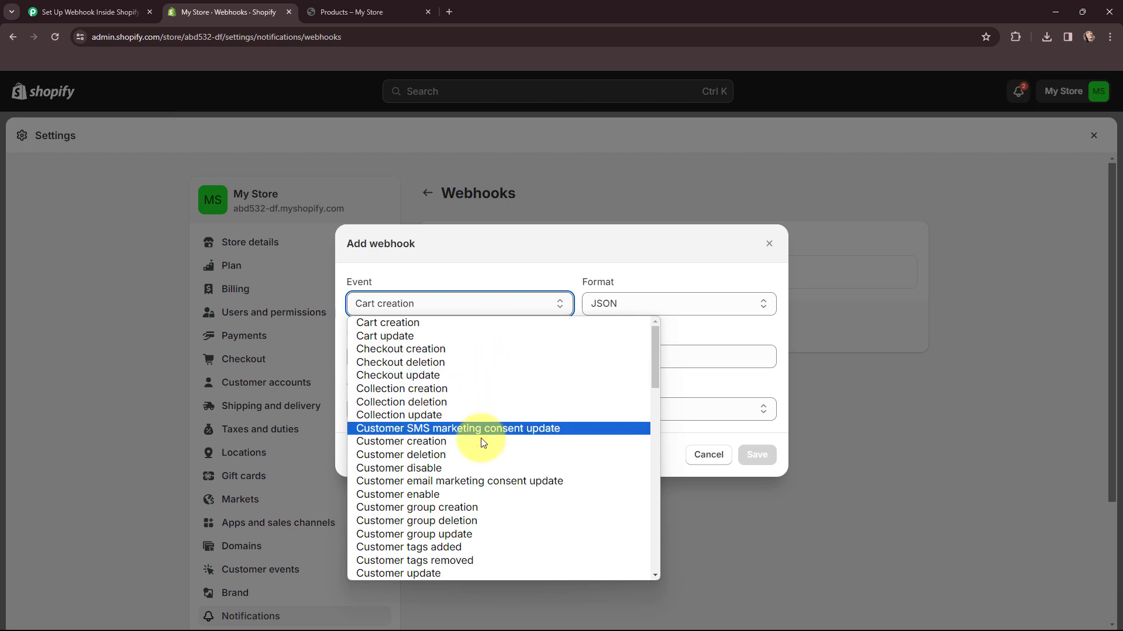
pyautogui.click(445, 443)
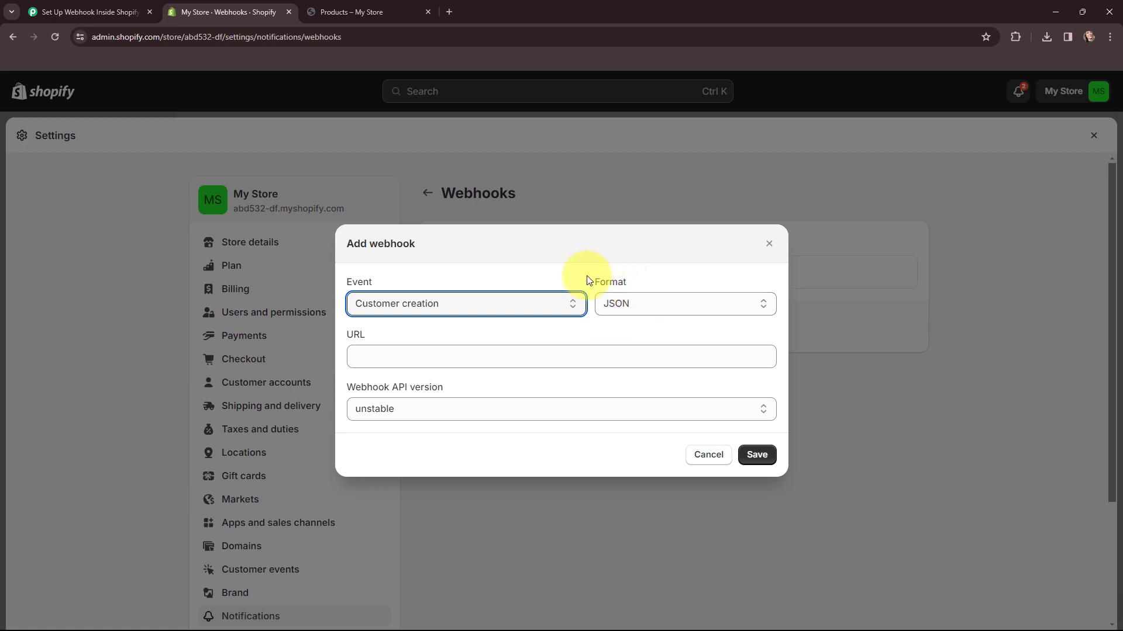
# Go back to the Pabbly workflow to fetch its webhook URL.
pyautogui.click(113, 9)
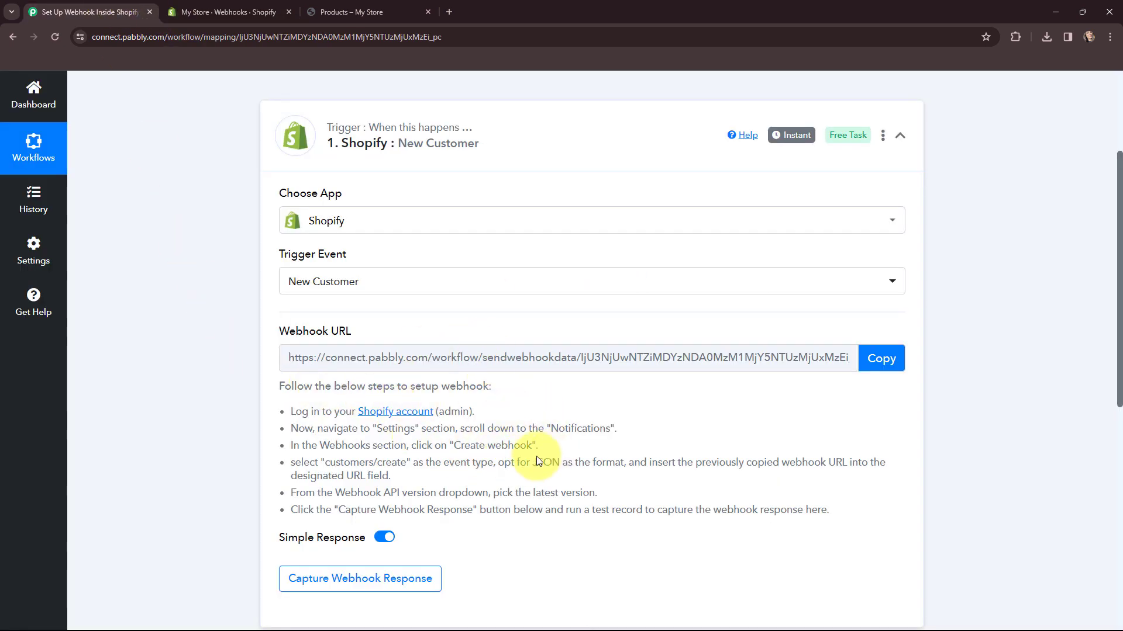
pyautogui.click(245, 11)
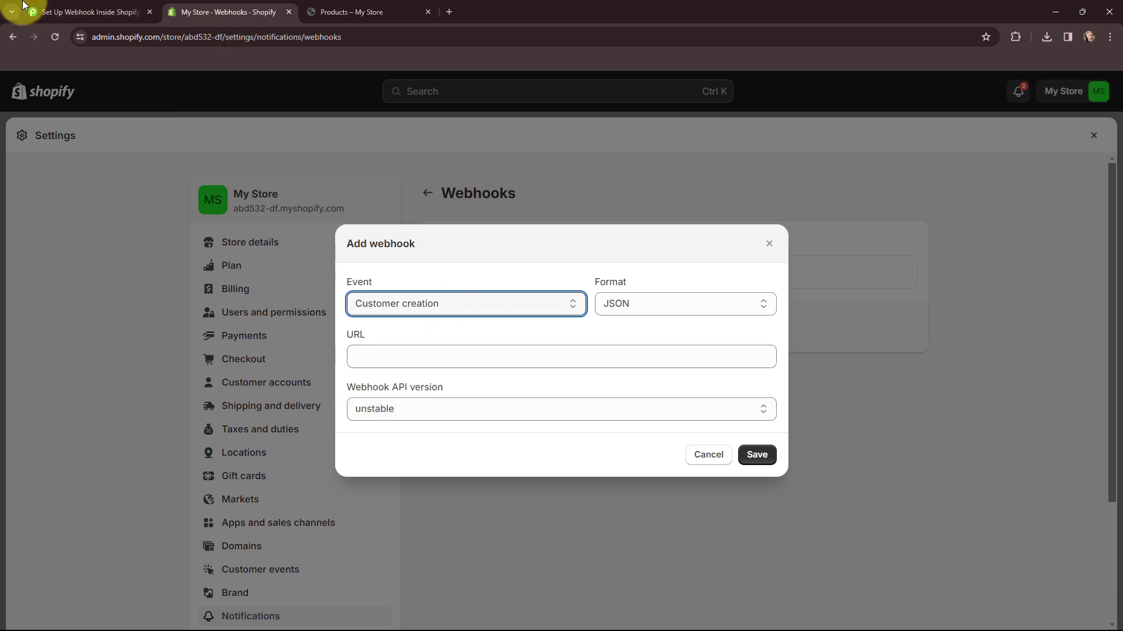
pyautogui.click(53, 12)
# Paste the Pabbly webhook URL, choose API version 2024-01 (Latest), and save the webhook.
pyautogui.click(851, 365)
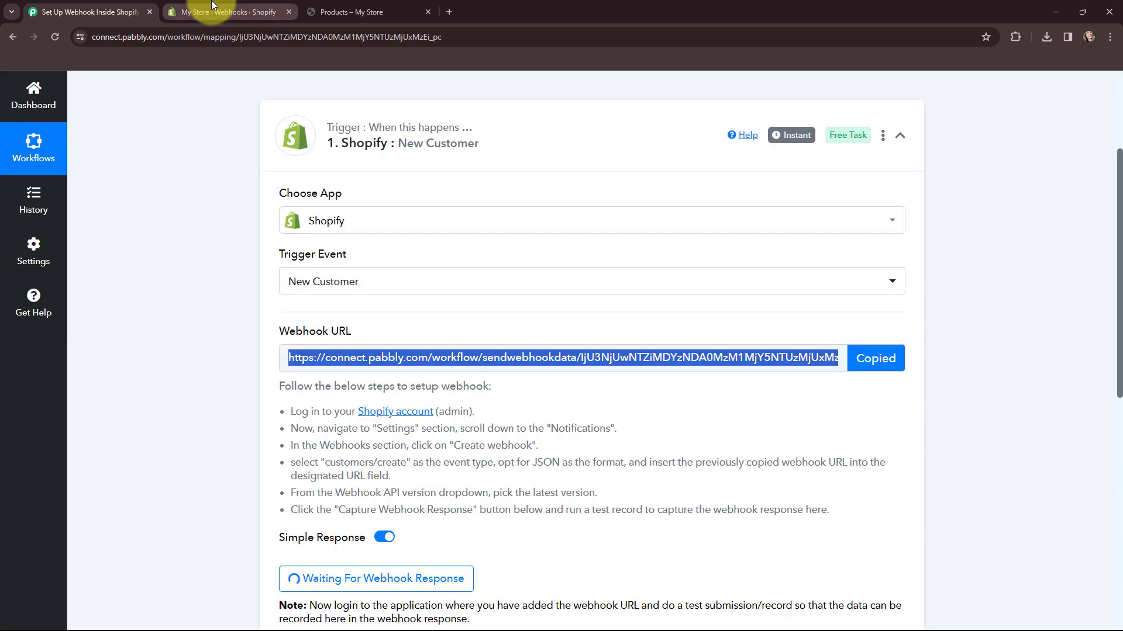
pyautogui.click(274, 10)
pyautogui.click(404, 359)
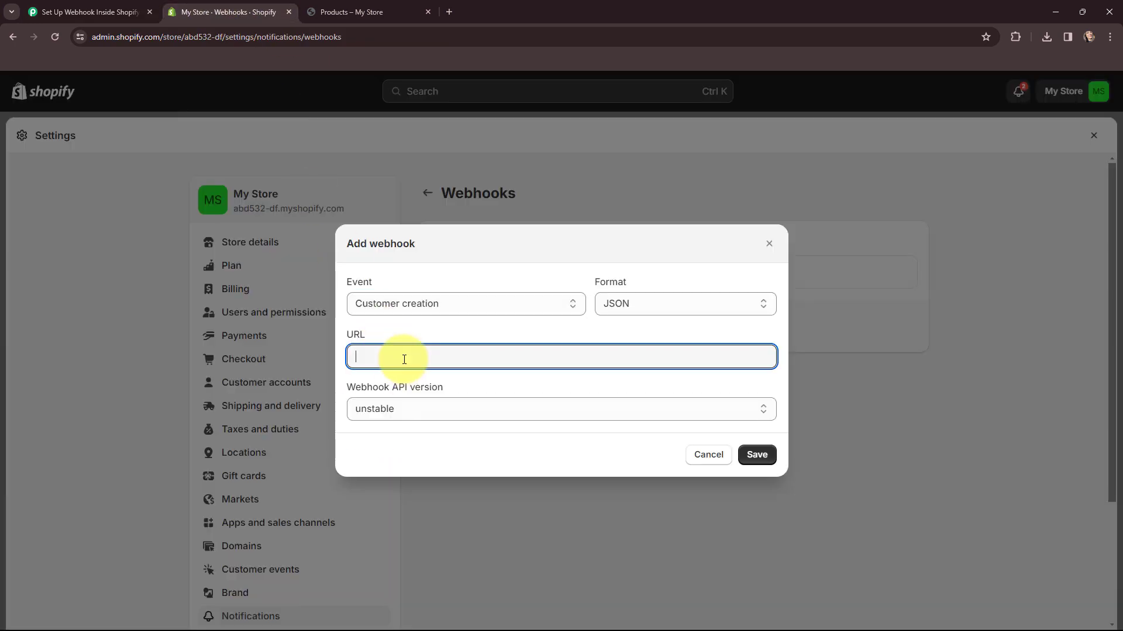
pyautogui.hotkey('ctrl', 'v')
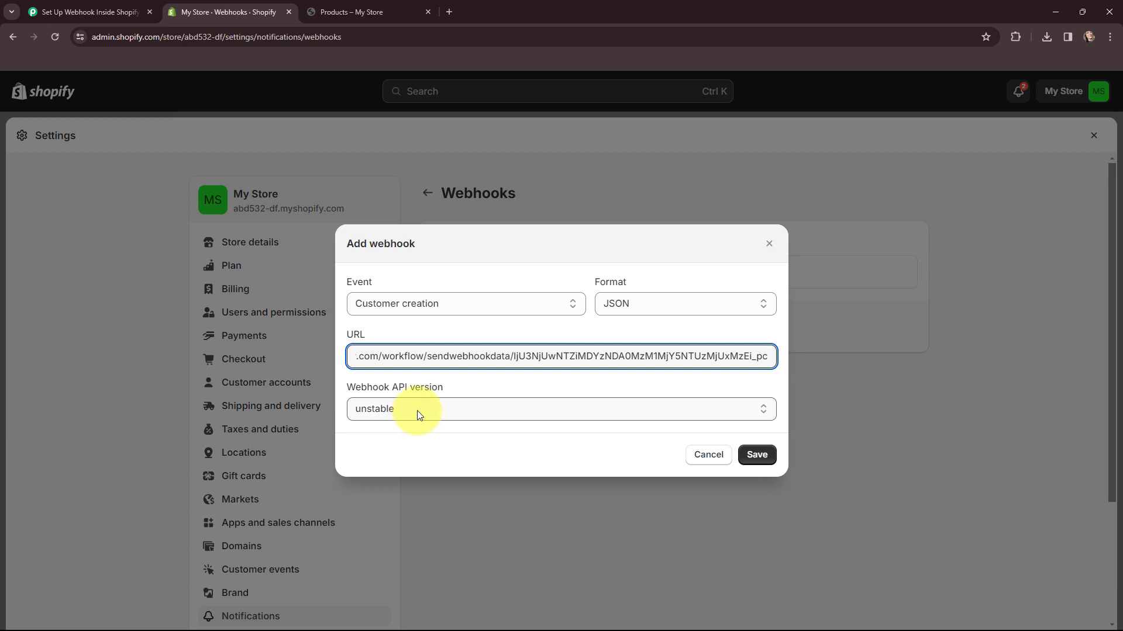
pyautogui.click(418, 411)
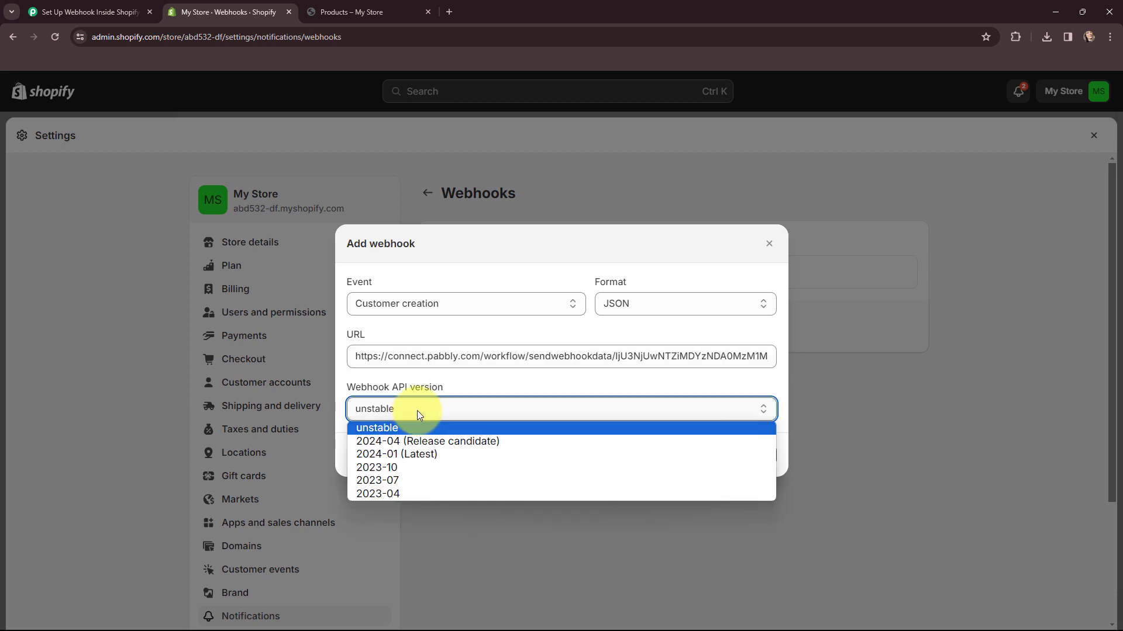
pyautogui.click(419, 454)
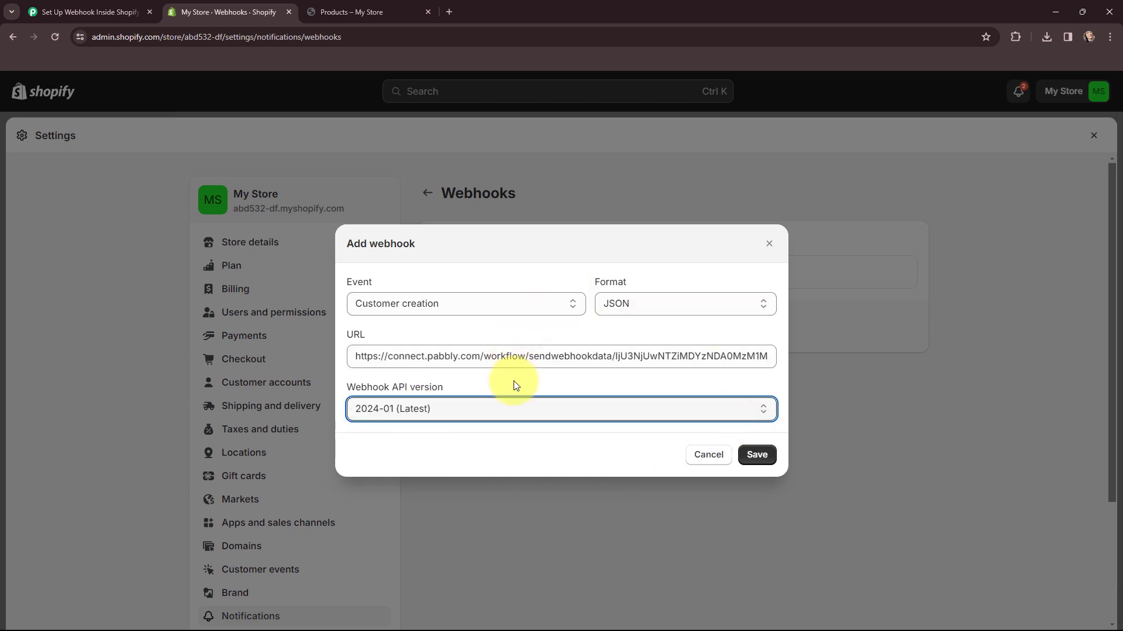
pyautogui.click(757, 455)
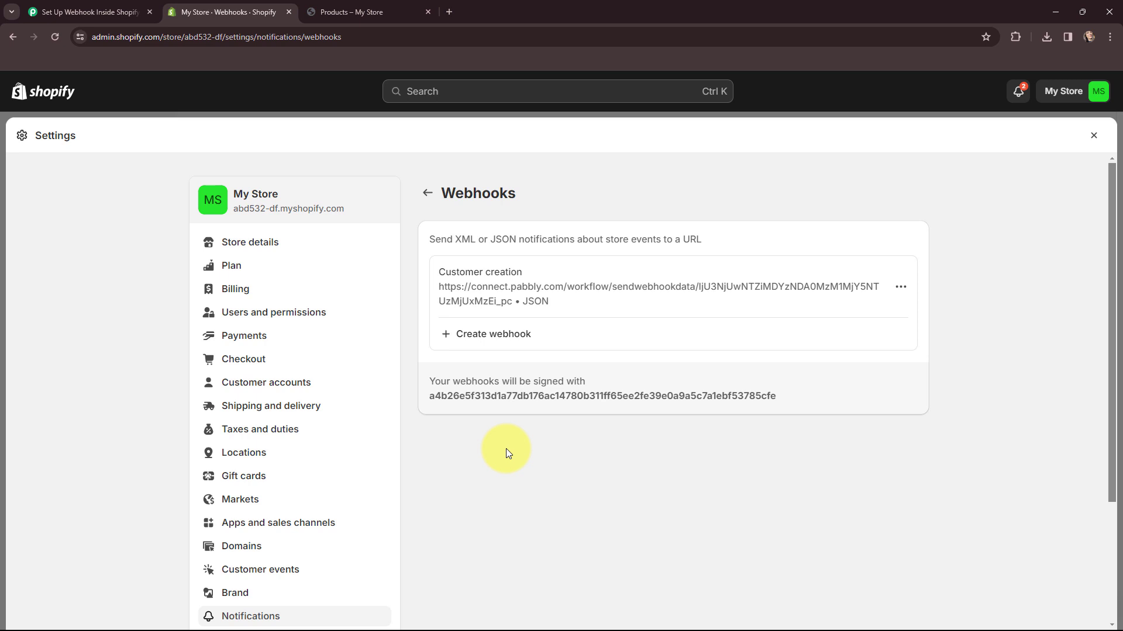
# Create a storefront customer account with a test first name, last name, email and password.
pyautogui.click(350, 12)
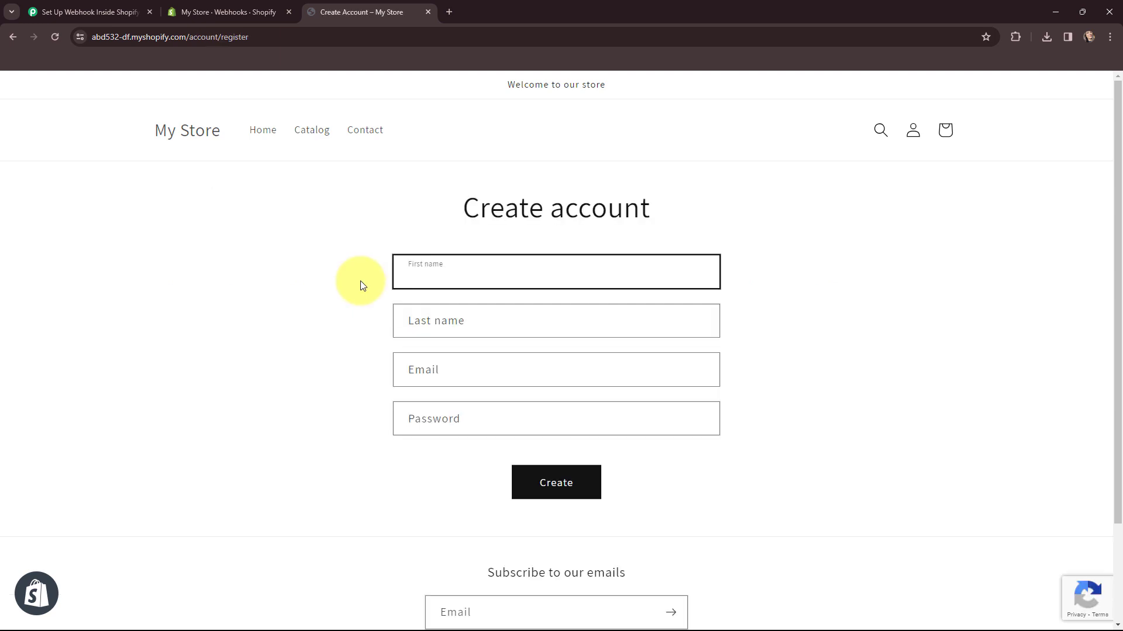
pyautogui.write('Current')
pyautogui.click(401, 317)
pyautogui.write('Use')
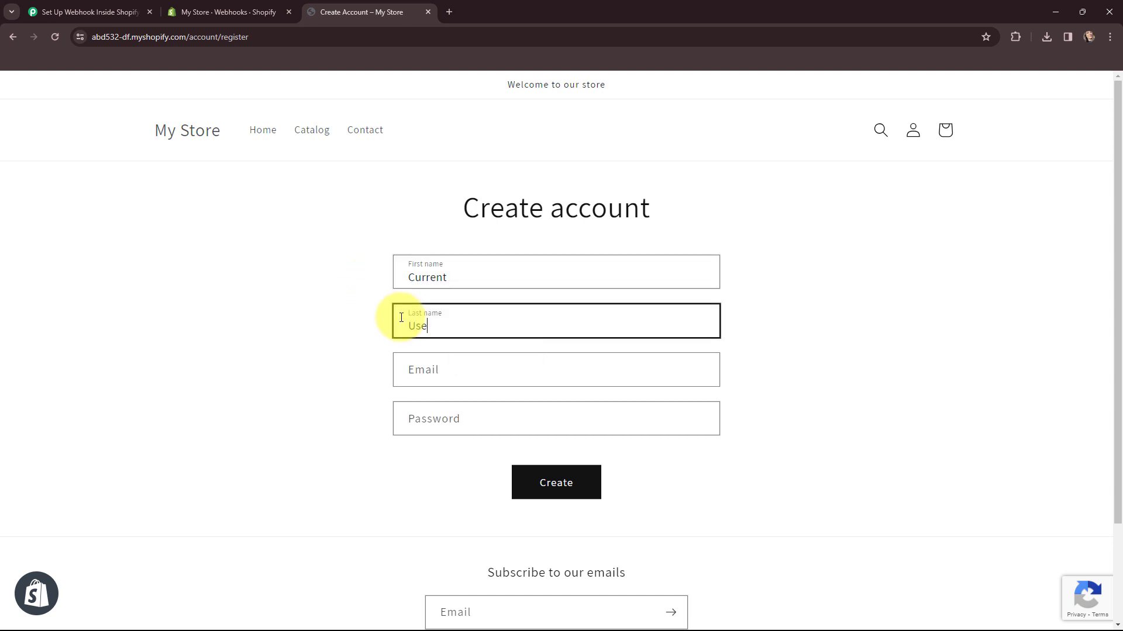
pyautogui.write('r')
pyautogui.click(464, 359)
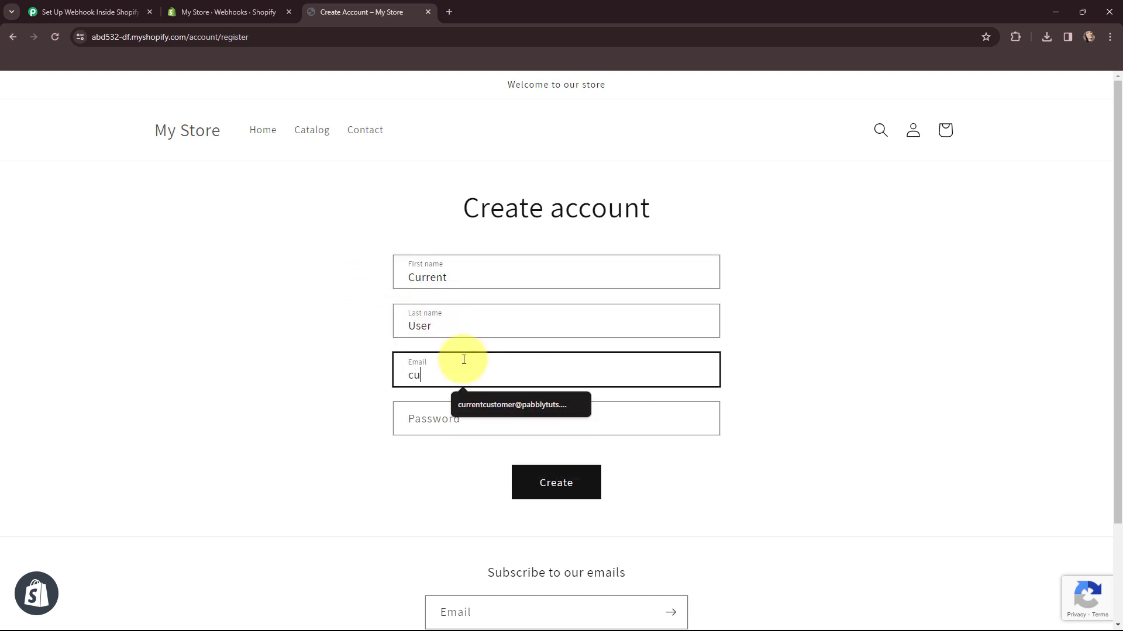
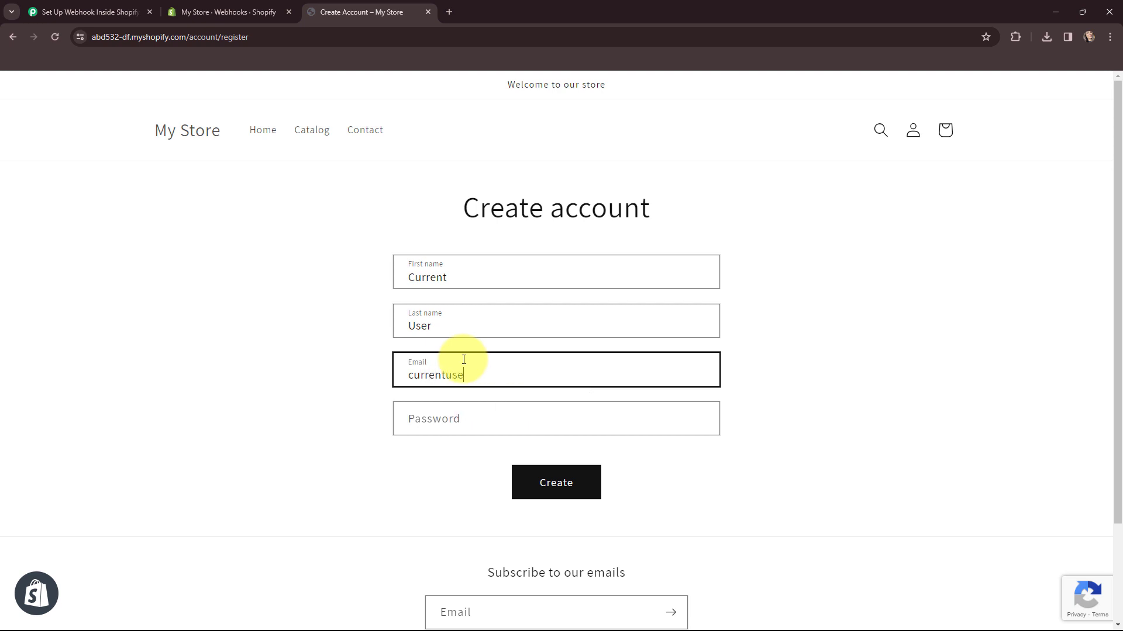
pyautogui.click(477, 404)
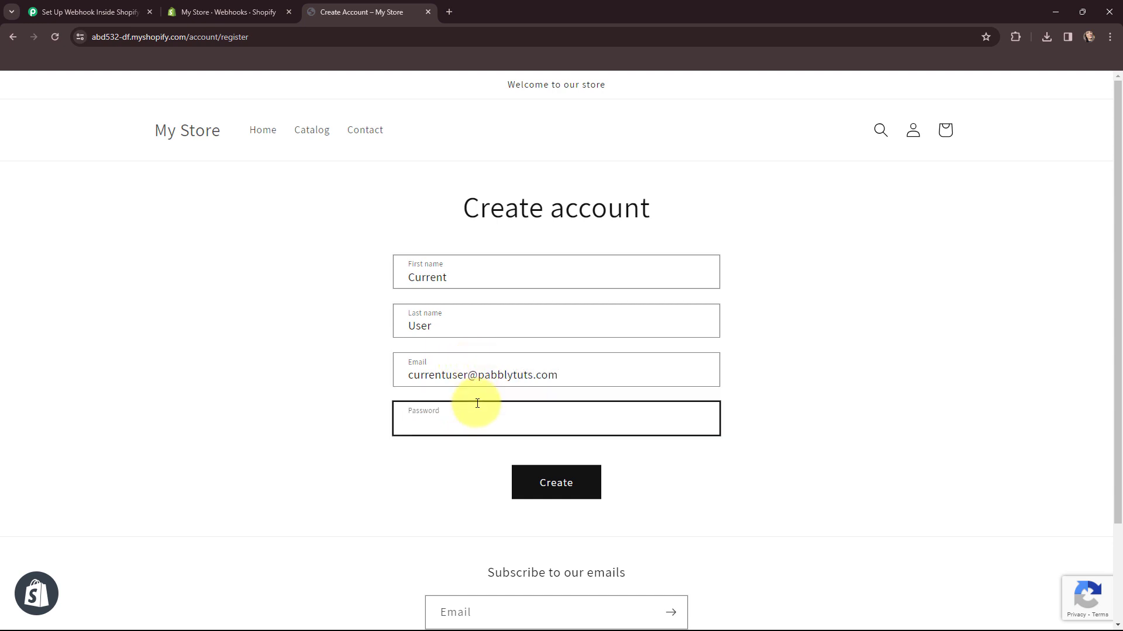
pyautogui.write('•••••••••••')
pyautogui.click(564, 487)
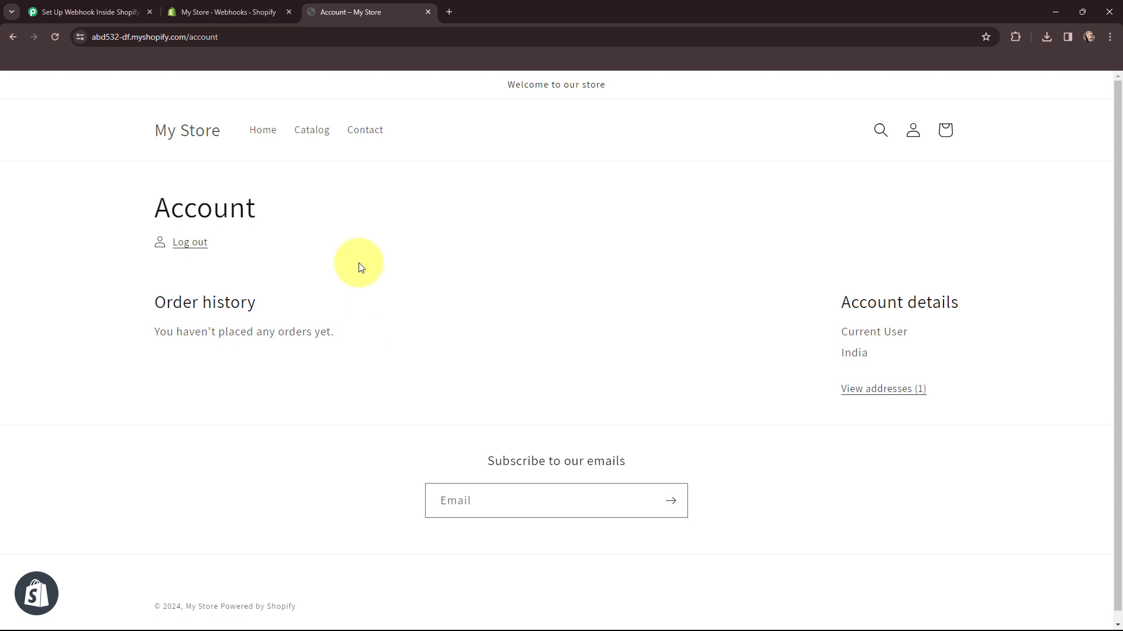
# Scroll through the captured webhook response to check the customer's ID, names and email.
pyautogui.click(111, 10)
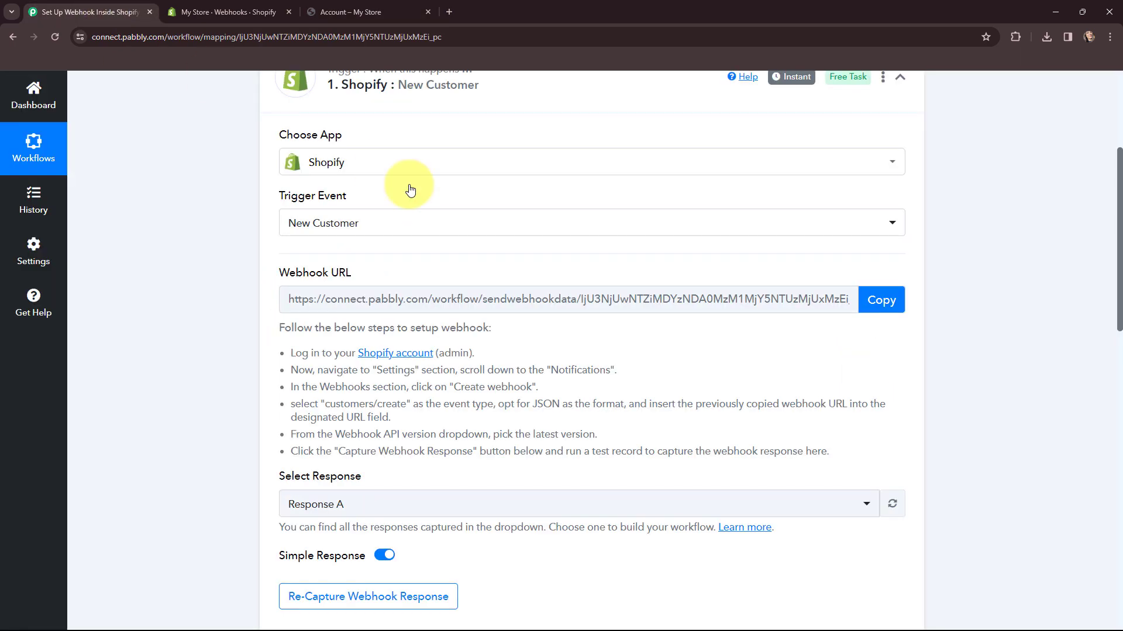
pyautogui.scroll(-5, 579, 253)
pyautogui.scroll(-4, 553, 251)
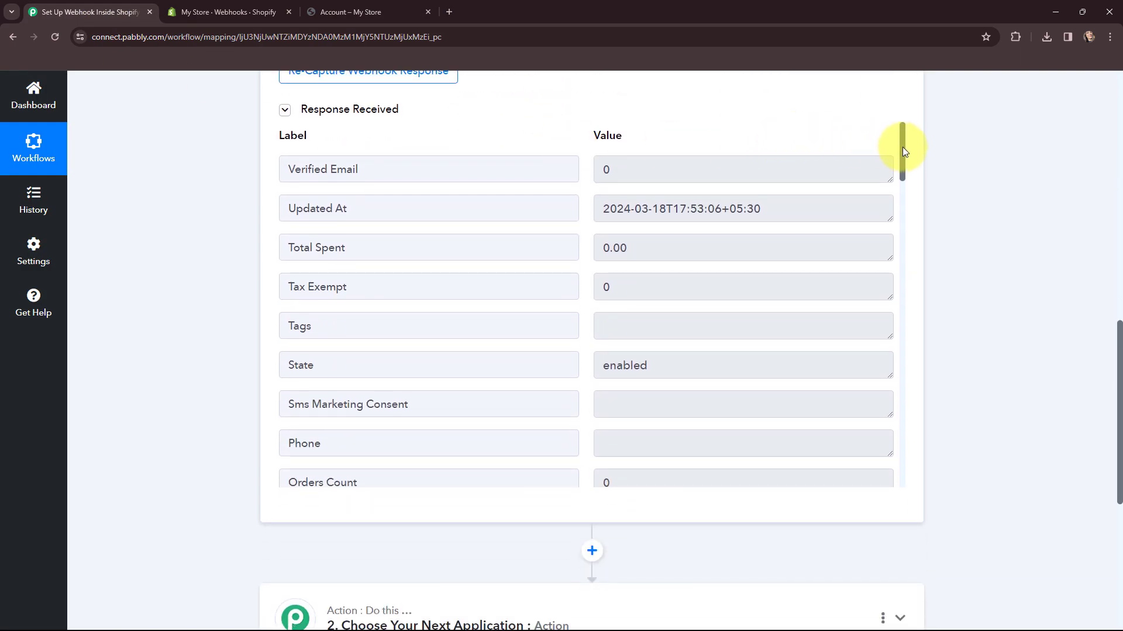
pyautogui.moveTo(903, 147); pyautogui.dragTo(902, 227)
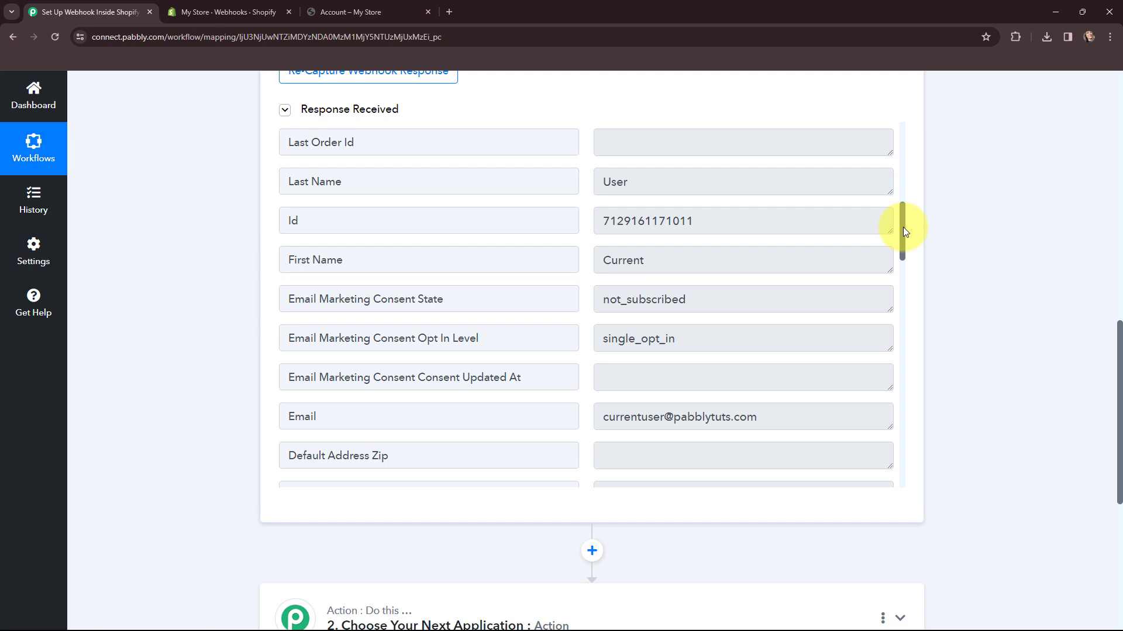
pyautogui.moveTo(903, 227); pyautogui.dragTo(891, 329)
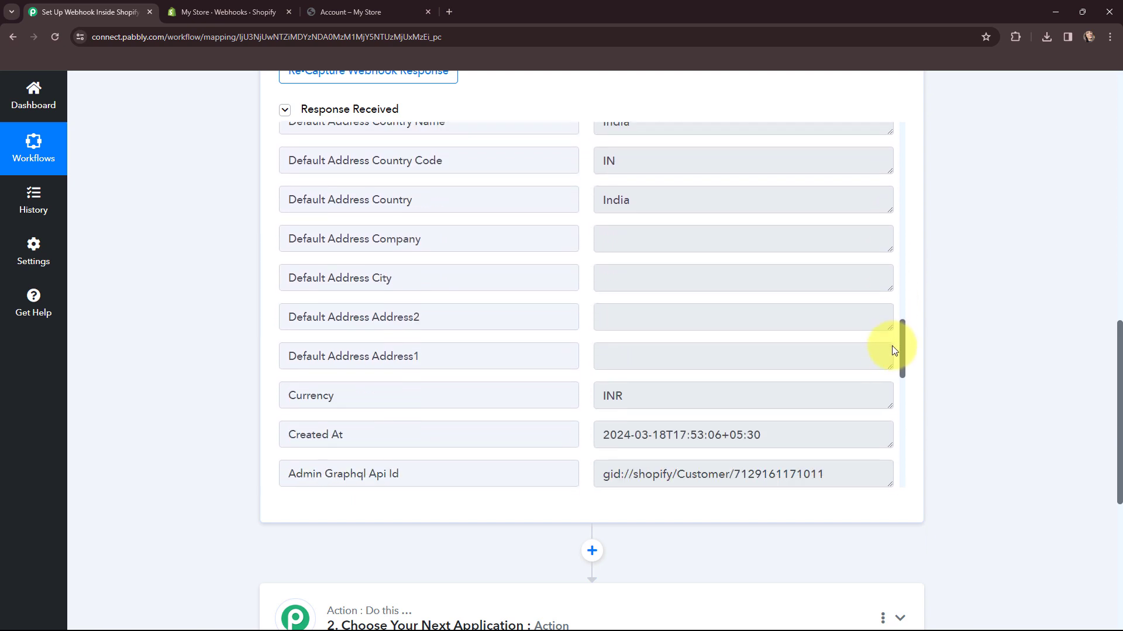
pyautogui.moveTo(893, 350); pyautogui.dragTo(894, 426)
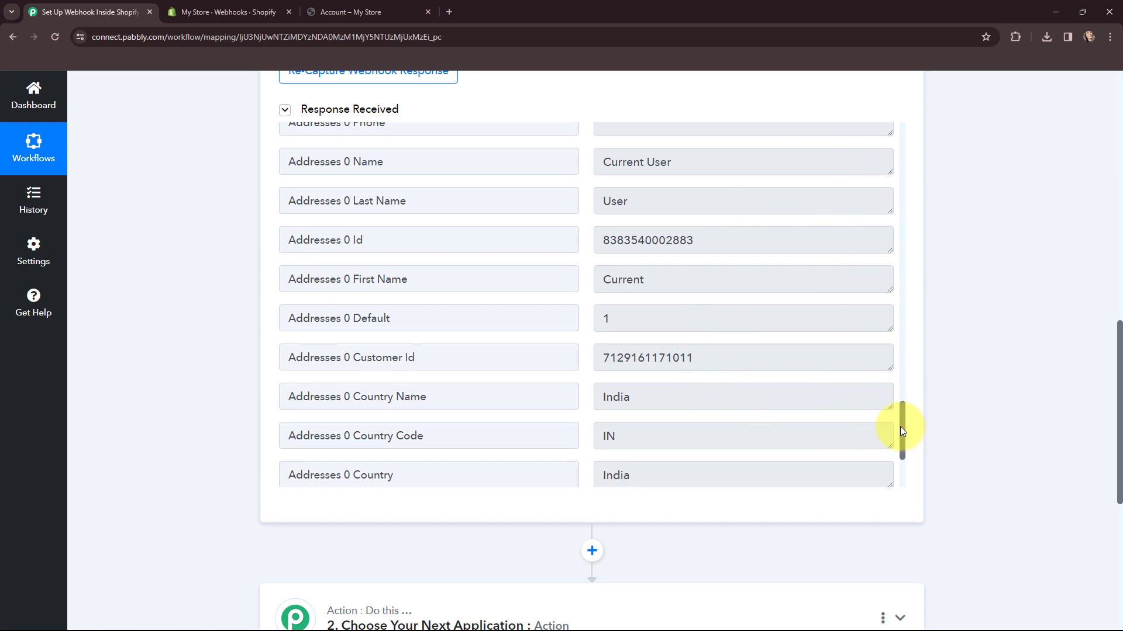
pyautogui.moveTo(900, 426); pyautogui.dragTo(907, 227)
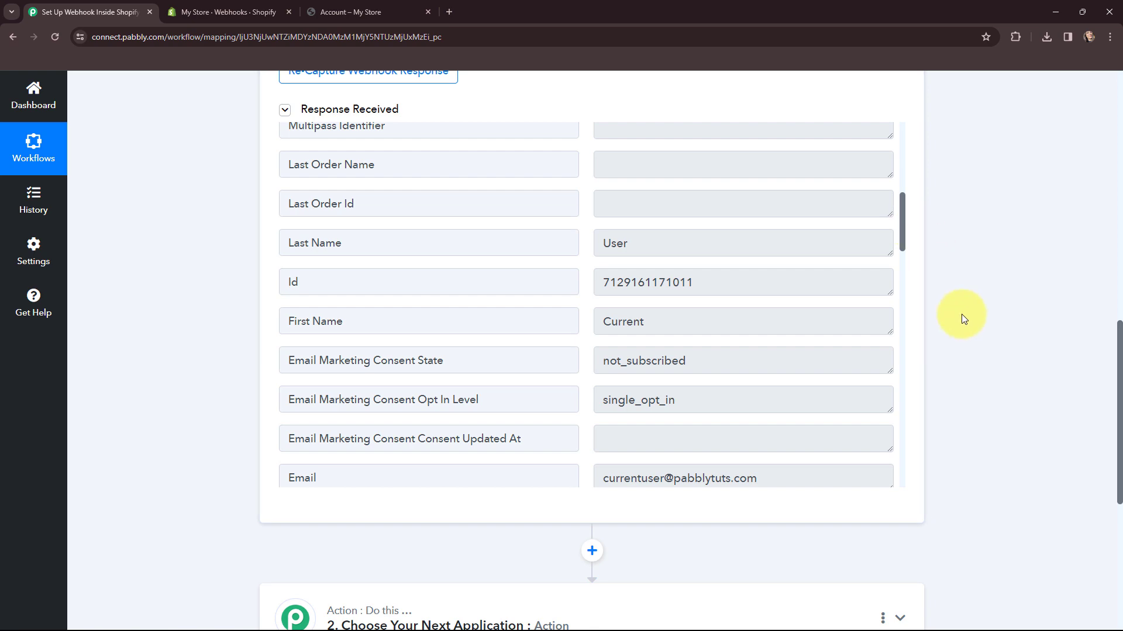
pyautogui.scroll(12, 961, 314)
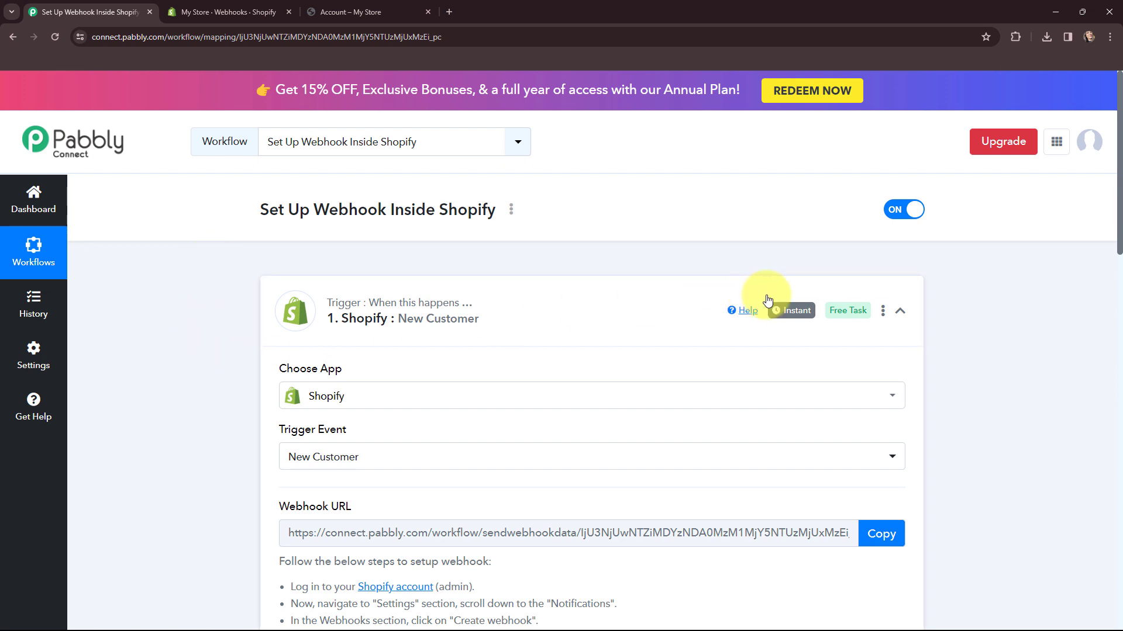
# Collapse the trigger and choose Google Sheets as the action app.
pyautogui.moveTo(788, 314)
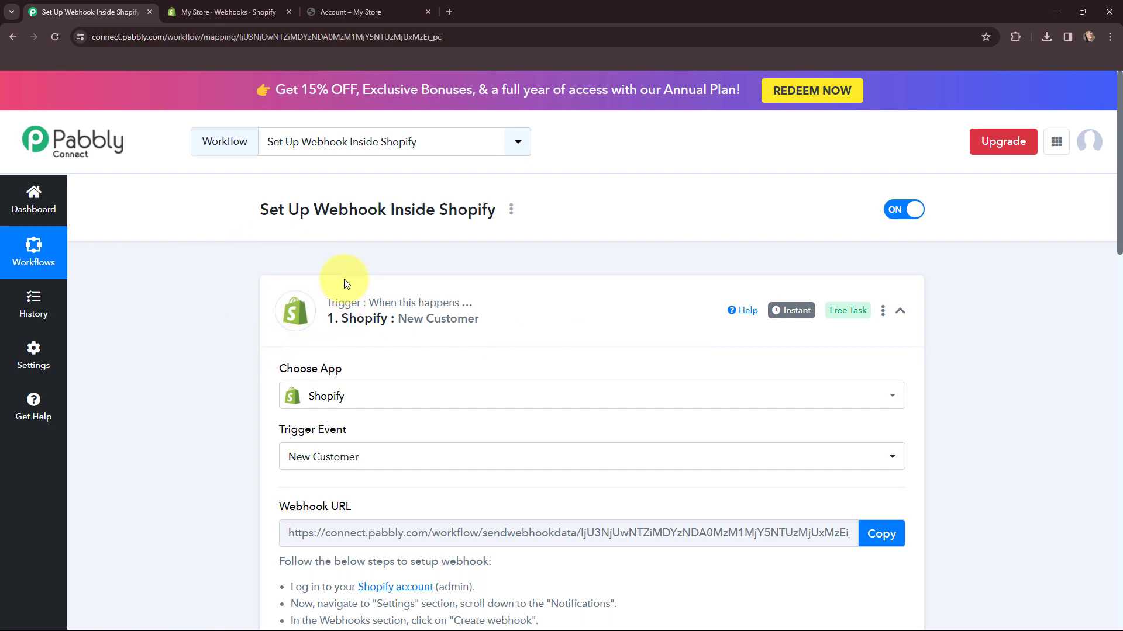
pyautogui.click(276, 316)
pyautogui.click(327, 430)
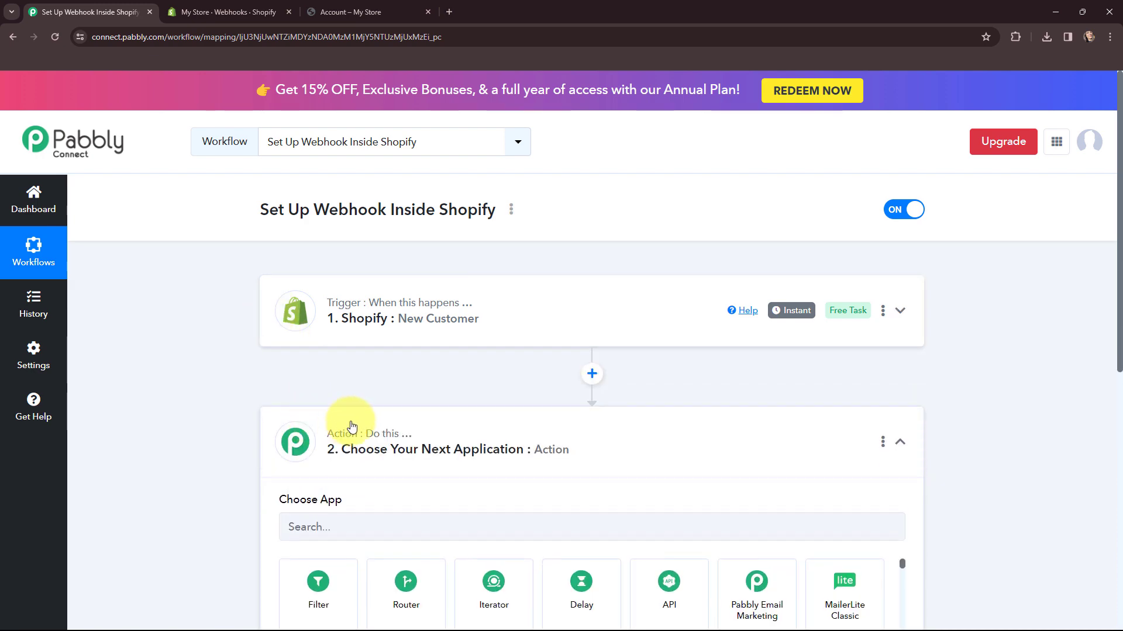
pyautogui.click(417, 326)
pyautogui.write('GO')
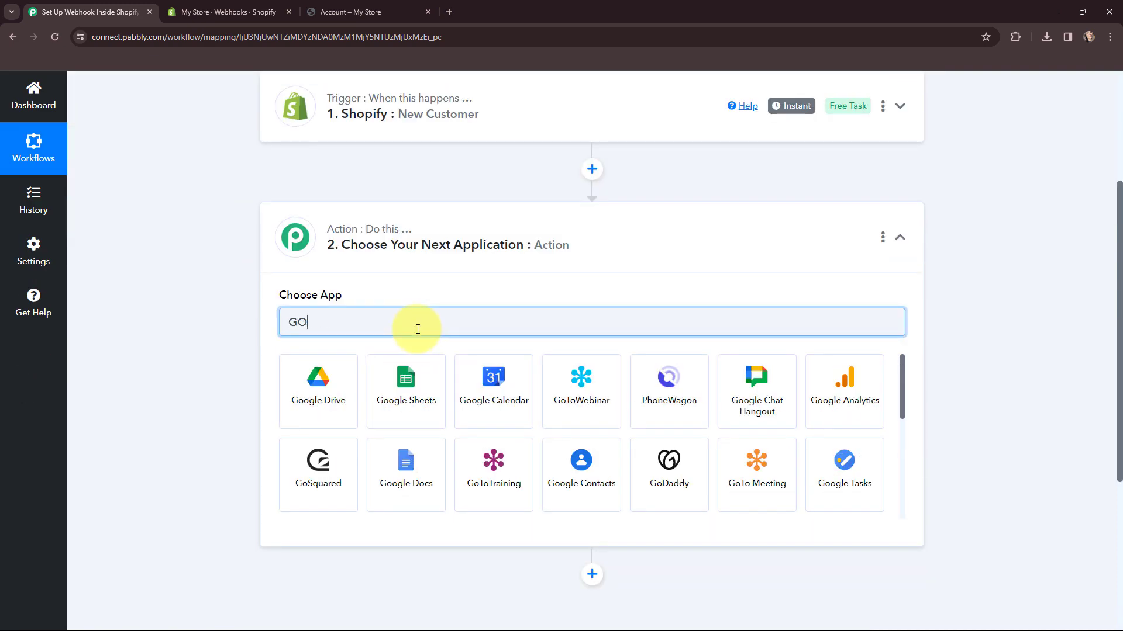
pyautogui.write('OGLE SHEETS')
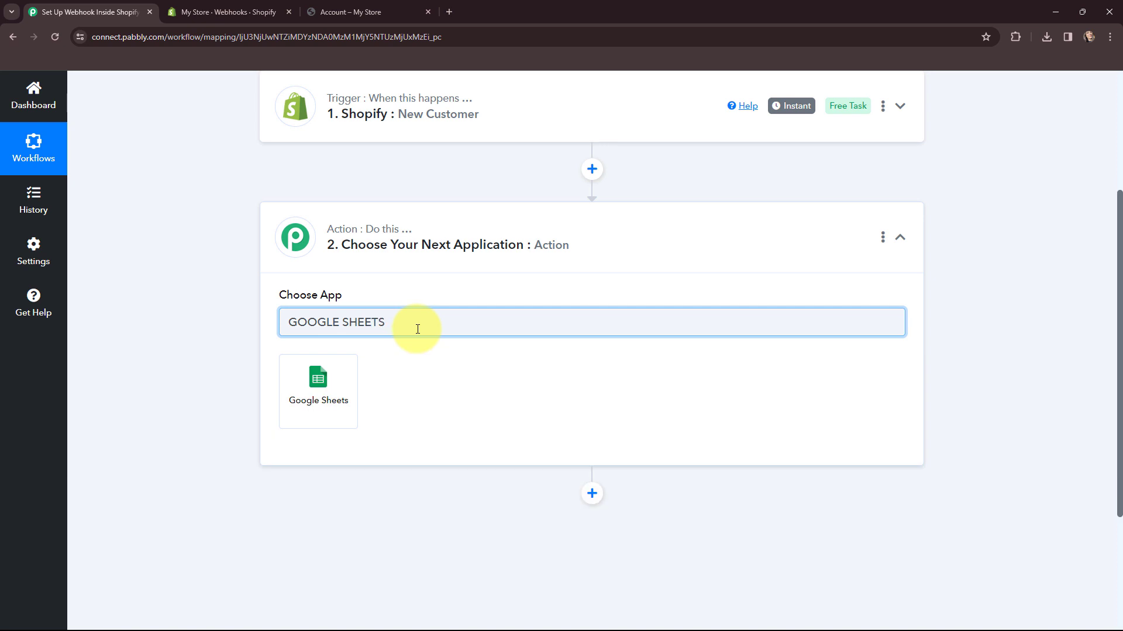
pyautogui.click(300, 390)
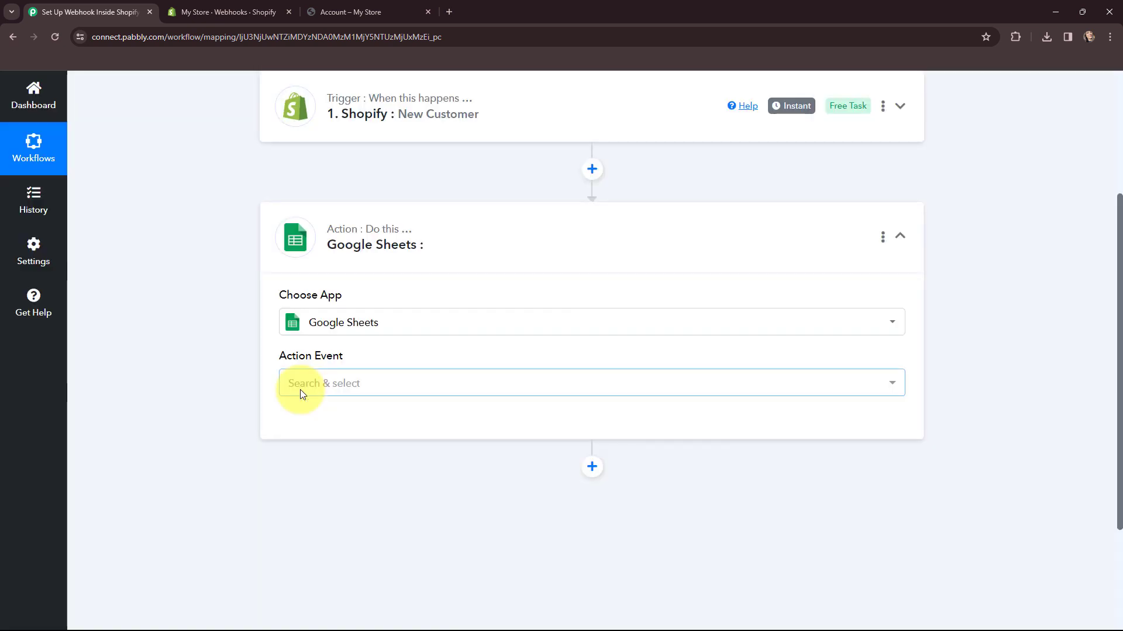
# Pick Add New Row as the action event and start connecting an account.
pyautogui.click(300, 390)
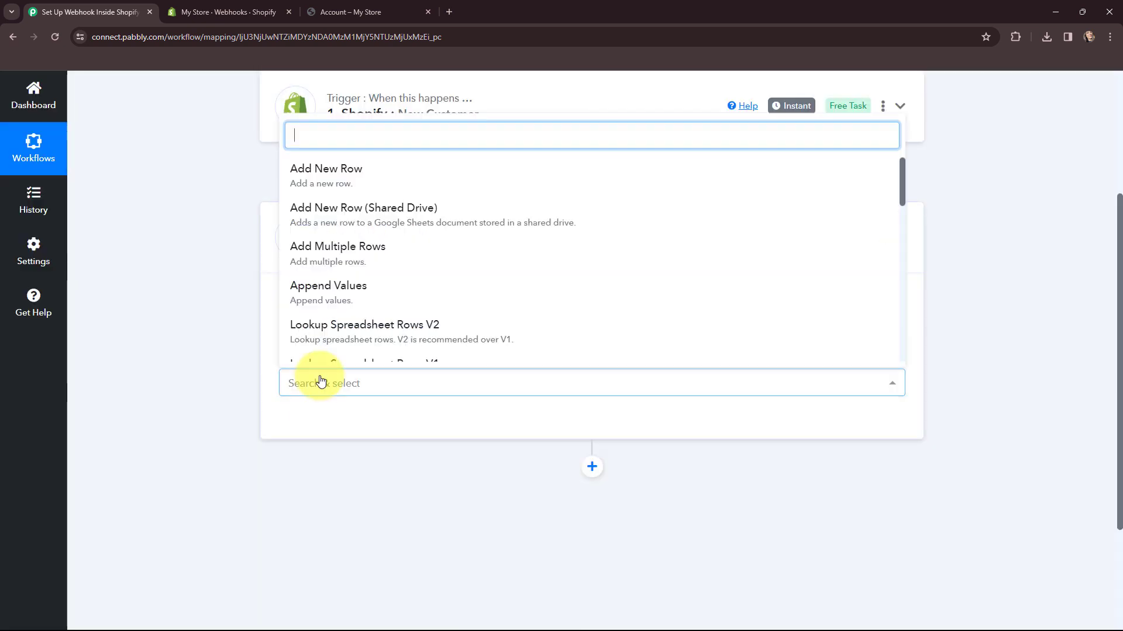
pyautogui.click(359, 166)
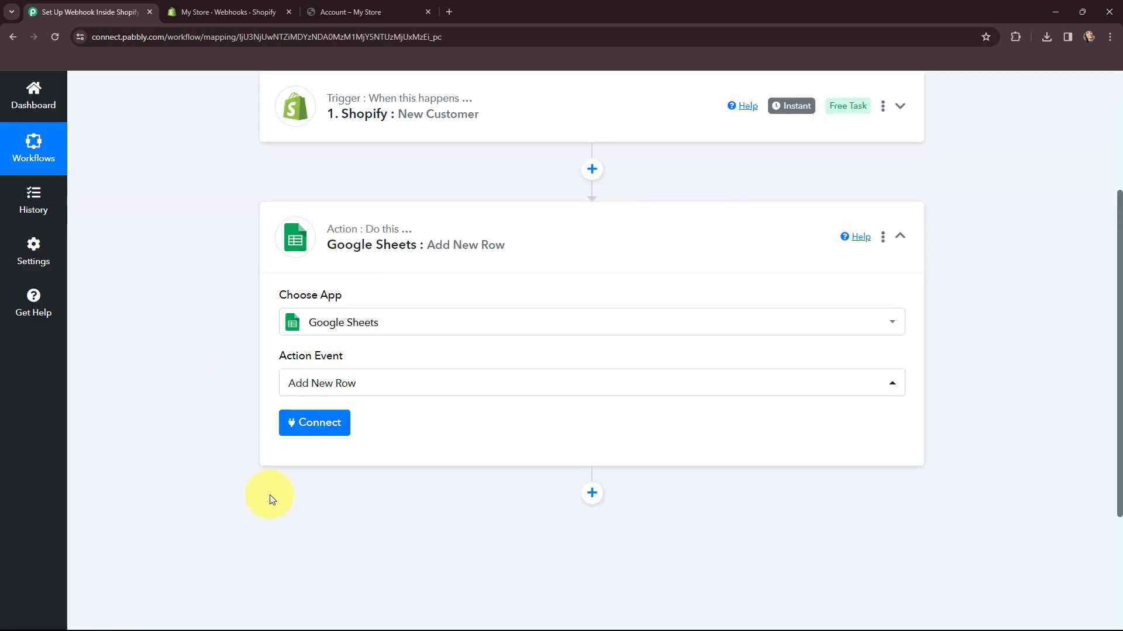
pyautogui.click(314, 430)
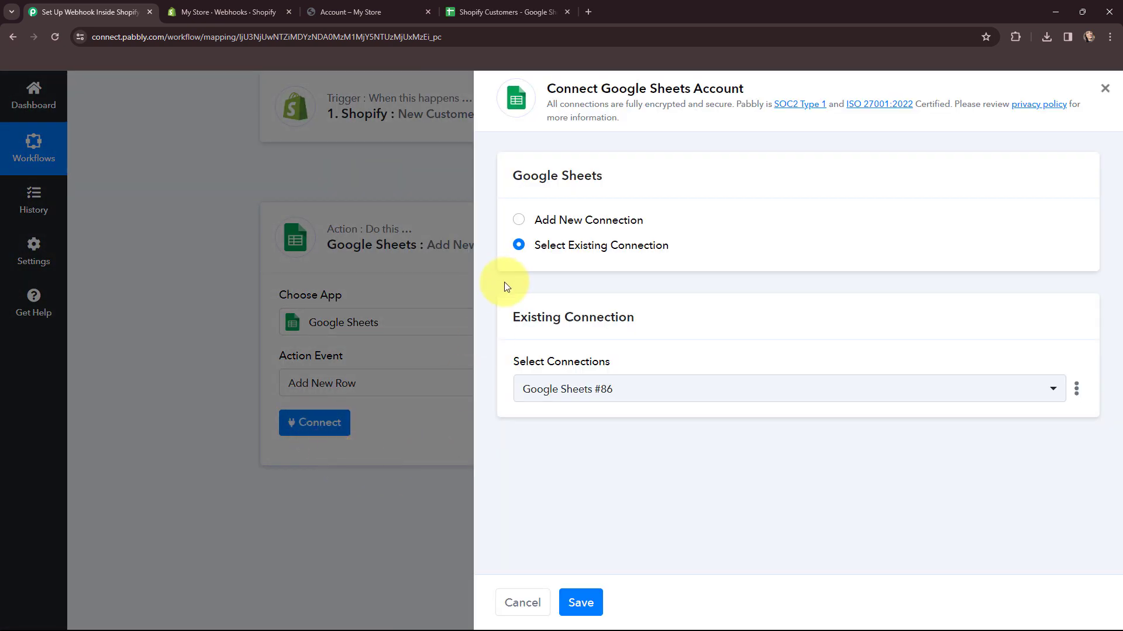
# Add a new Google Sheets connection by signing in with Google and allowing access.
pyautogui.click(520, 221)
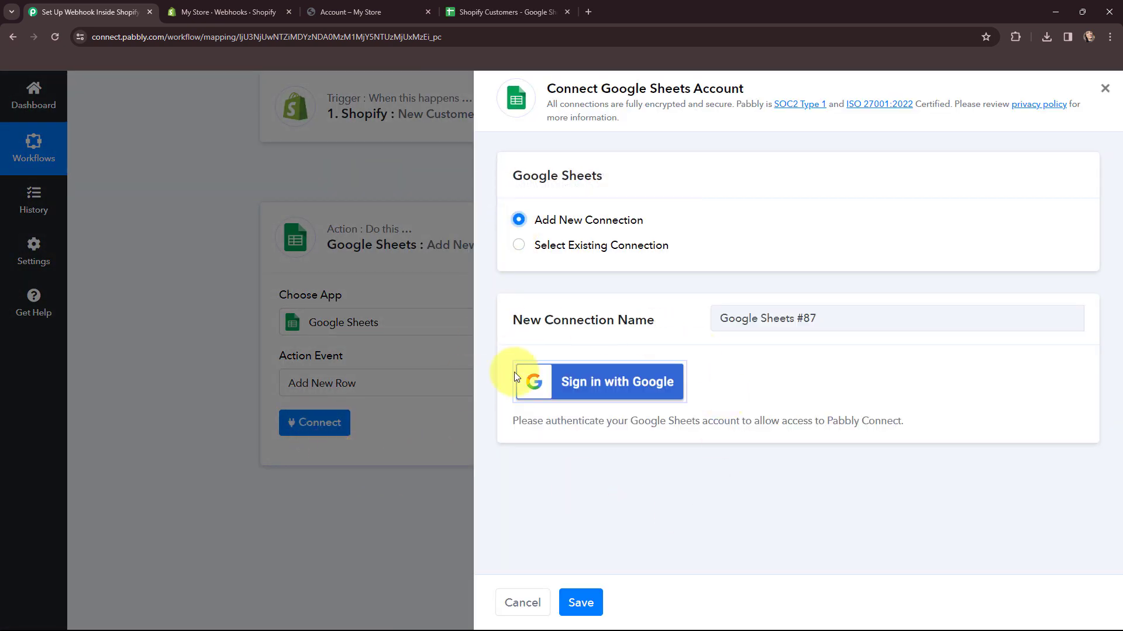
pyautogui.click(588, 386)
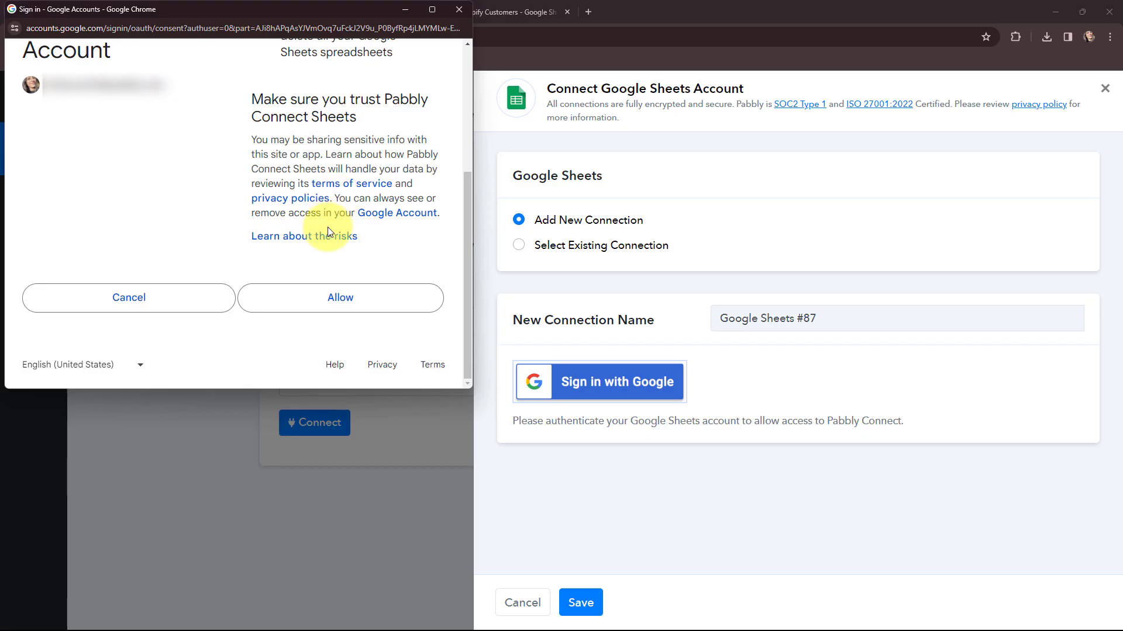
pyautogui.click(339, 300)
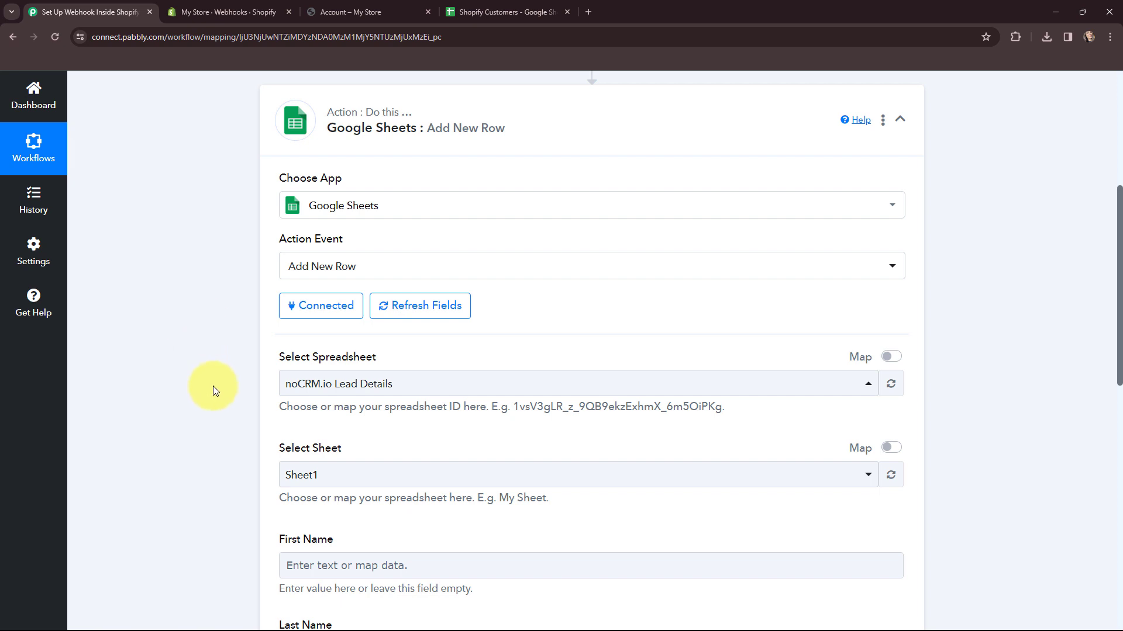
# Select the Shopify Customers spreadsheet and Sheet1 in the Add New Row action.
pyautogui.click(504, 11)
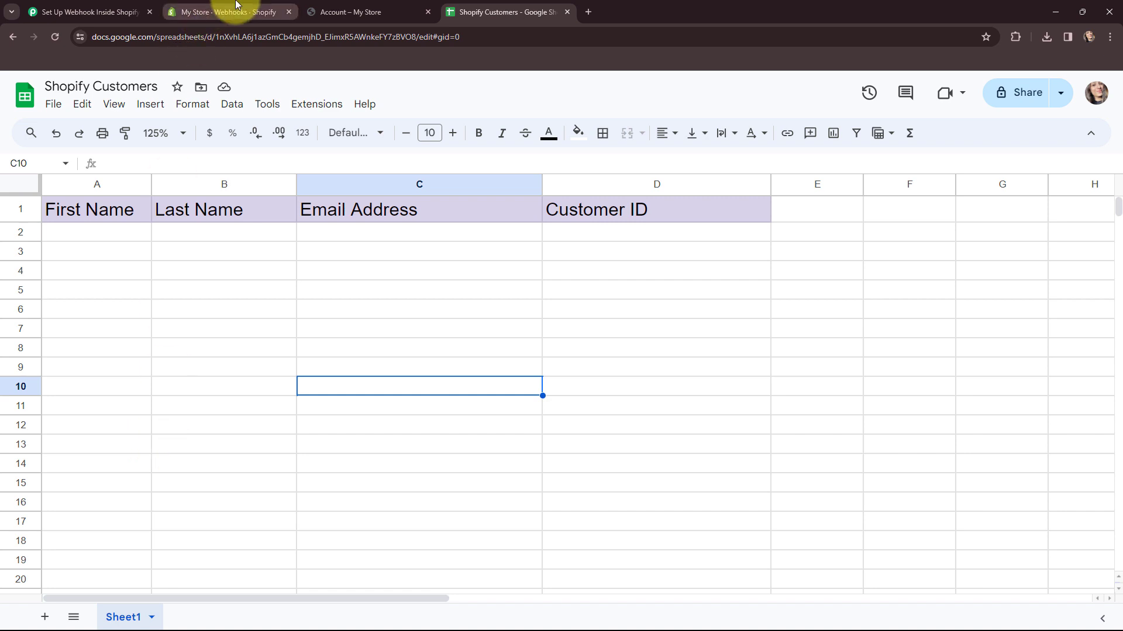
pyautogui.click(94, 11)
pyautogui.click(366, 393)
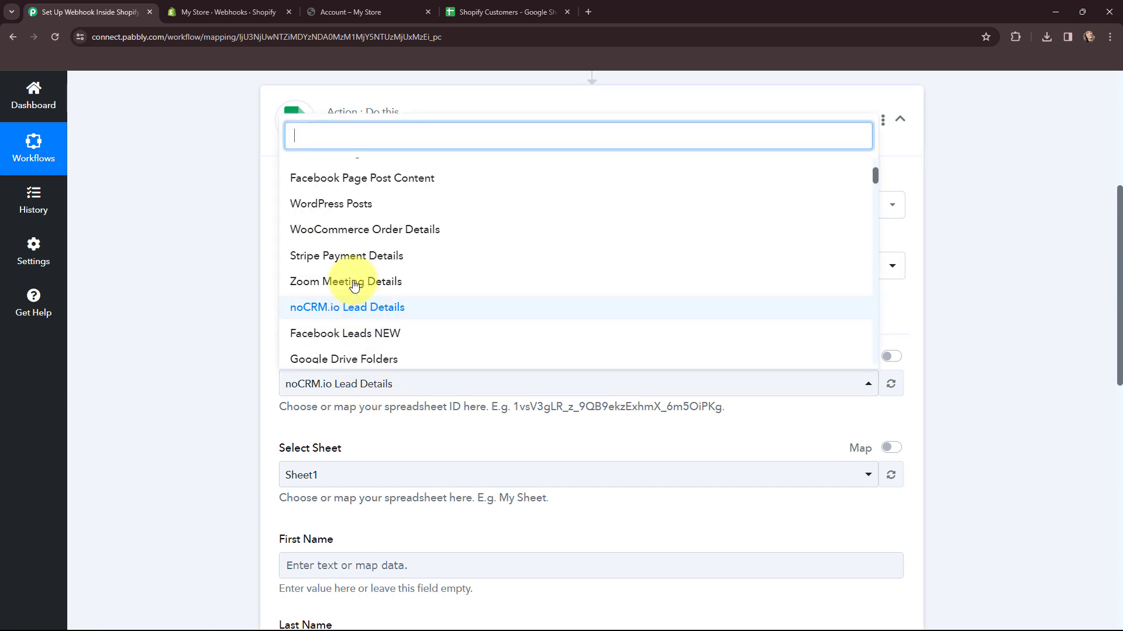
pyautogui.scroll(3, 351, 277)
pyautogui.click(361, 170)
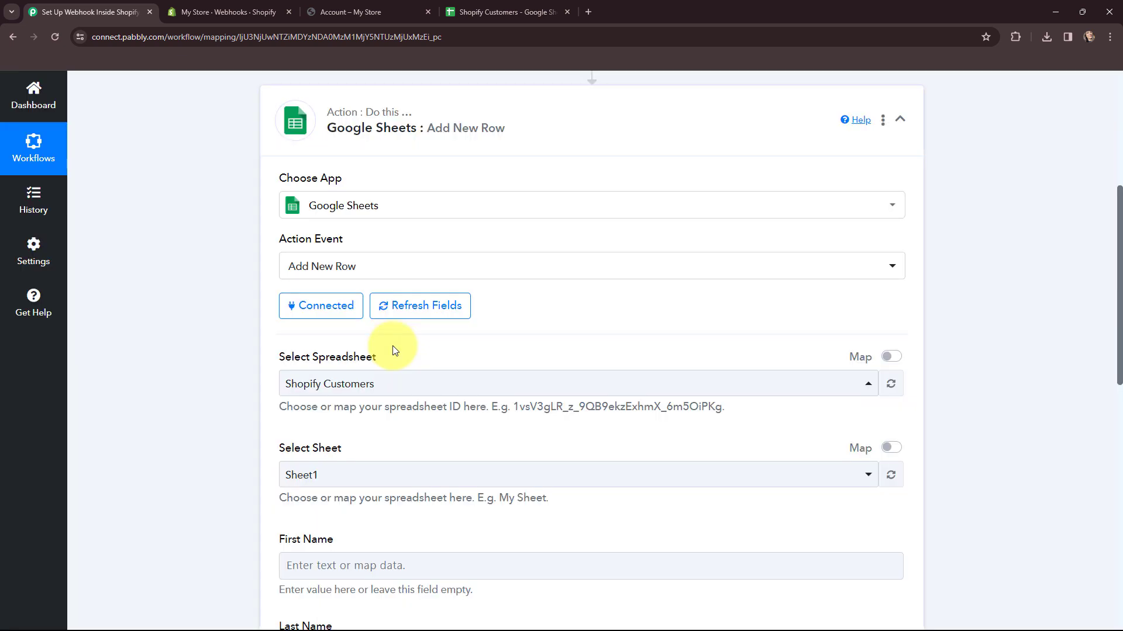
pyautogui.scroll(-2, 393, 350)
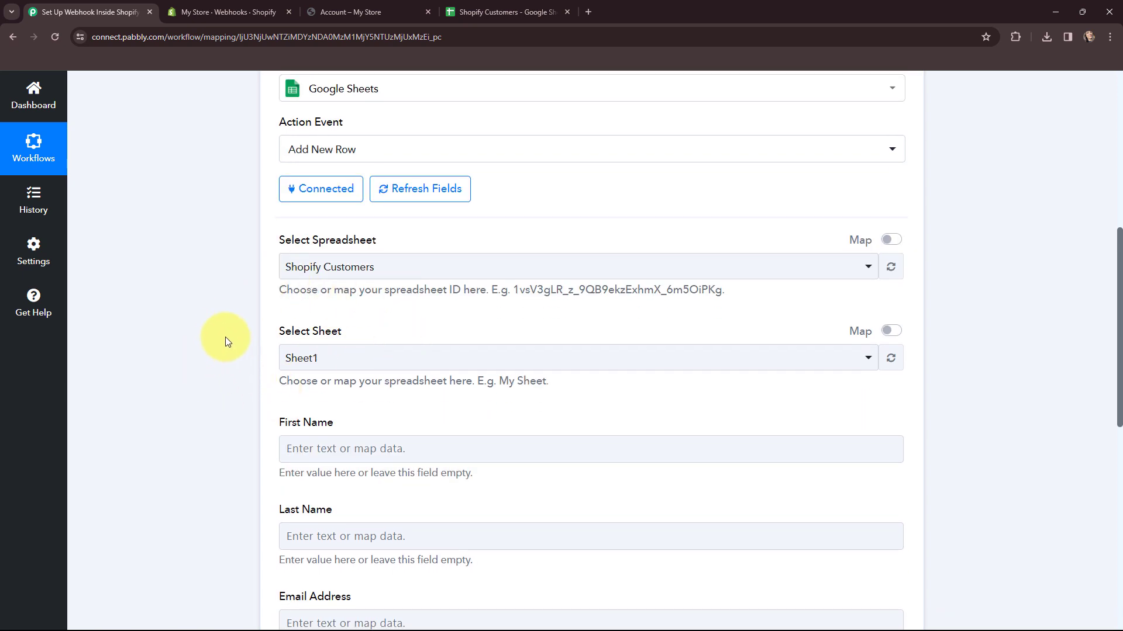
pyautogui.scroll(-3, 221, 325)
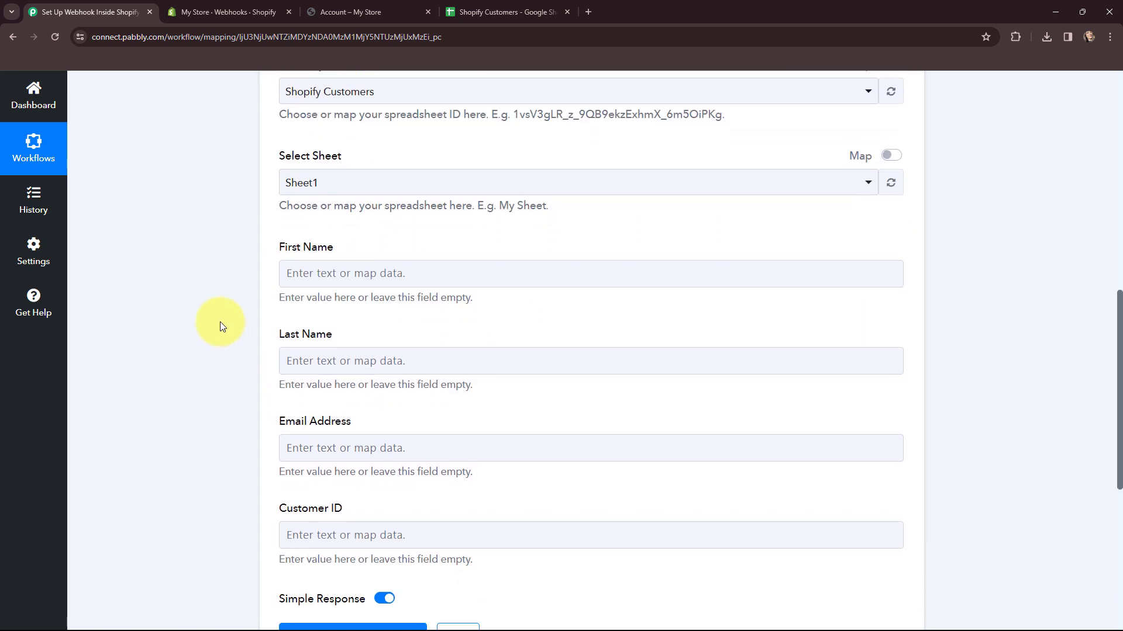
# Map Default Address First Name and Last Name into the First Name and Last Name columns.
pyautogui.scroll(-1, 220, 325)
pyautogui.click(326, 214)
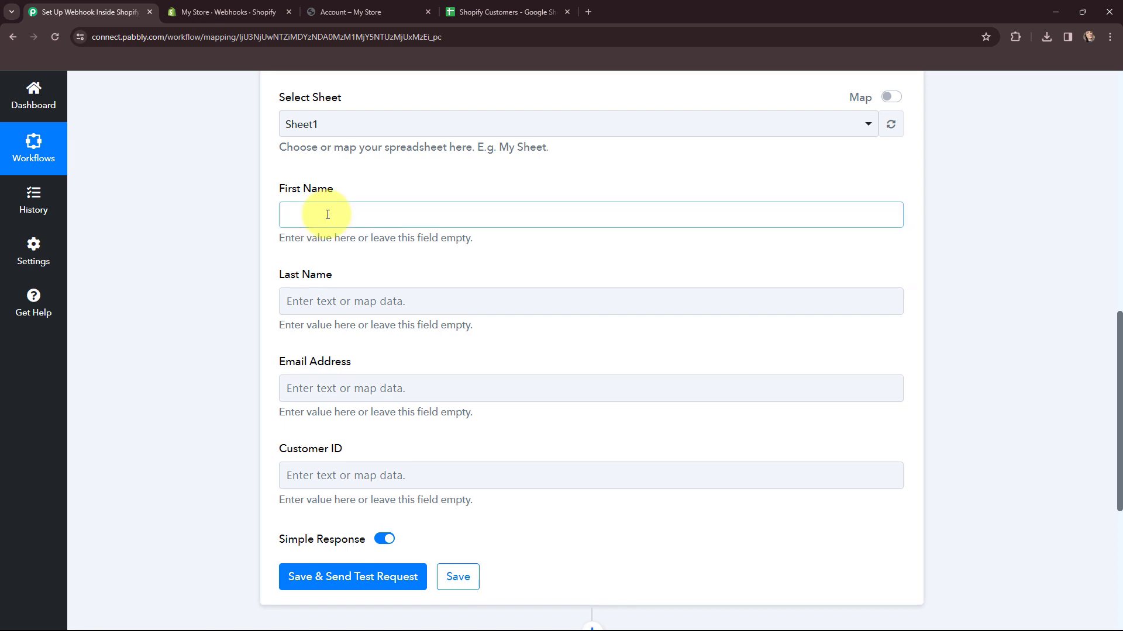
pyautogui.click(336, 324)
pyautogui.scroll(-7, 409, 410)
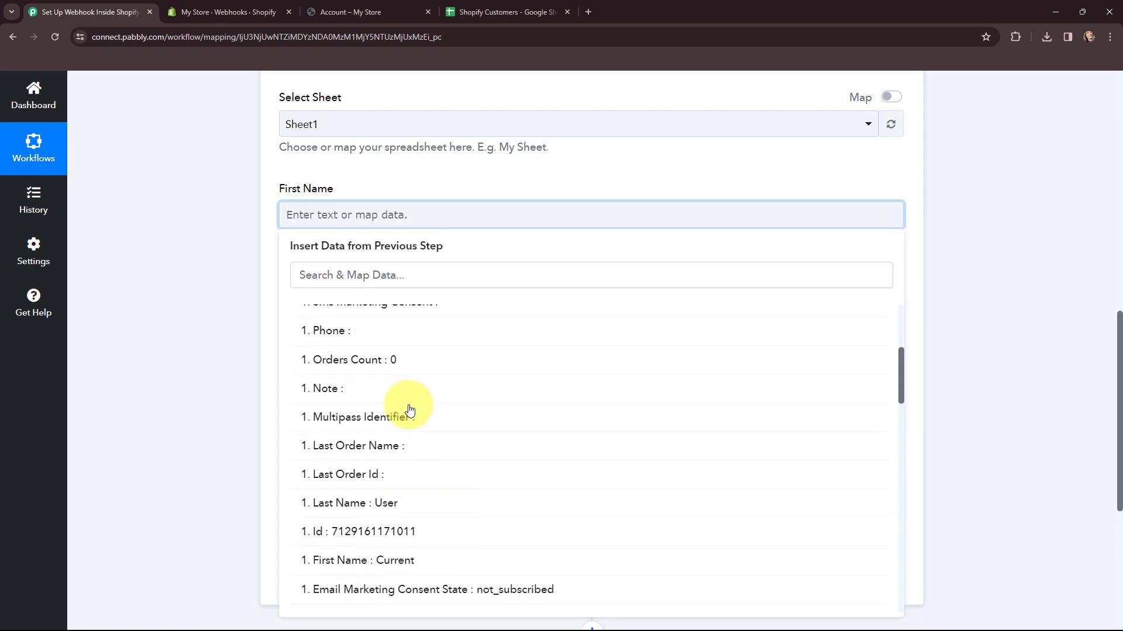
pyautogui.scroll(-4, 501, 377)
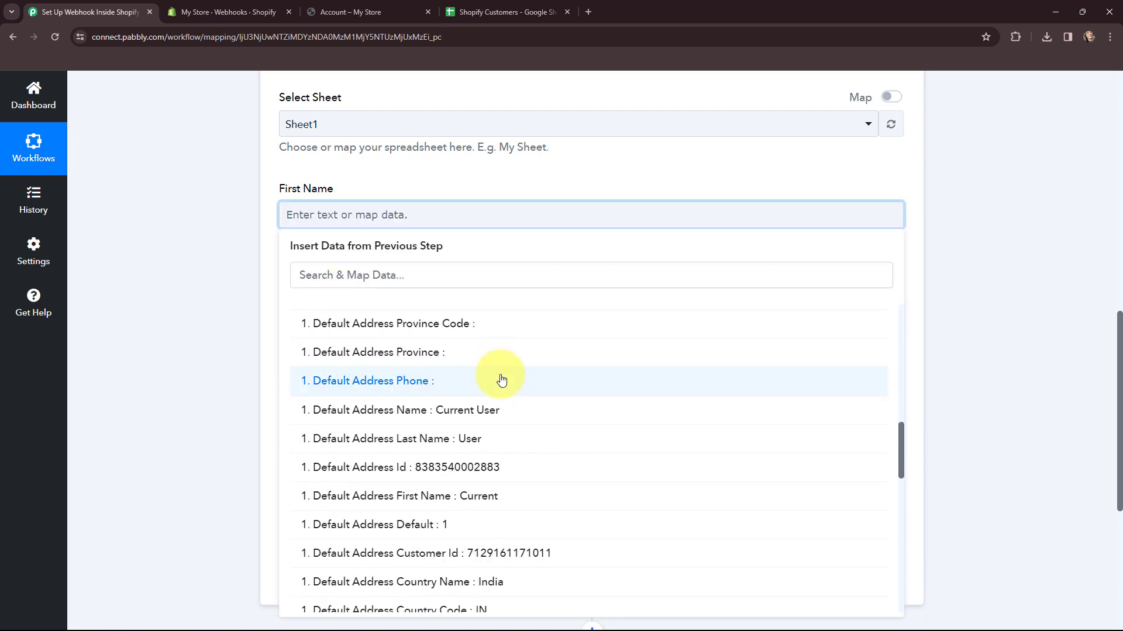
pyautogui.click(495, 496)
pyautogui.click(222, 299)
pyautogui.click(328, 308)
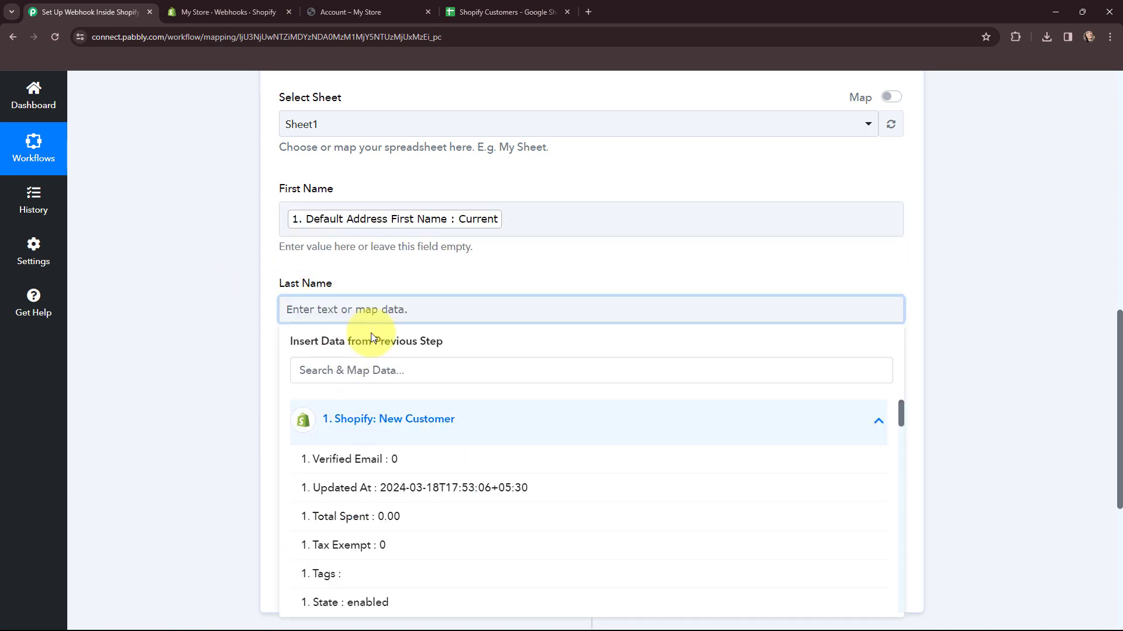
pyautogui.scroll(-1, 398, 293)
pyautogui.scroll(-2, 418, 254)
pyautogui.scroll(-10, 431, 308)
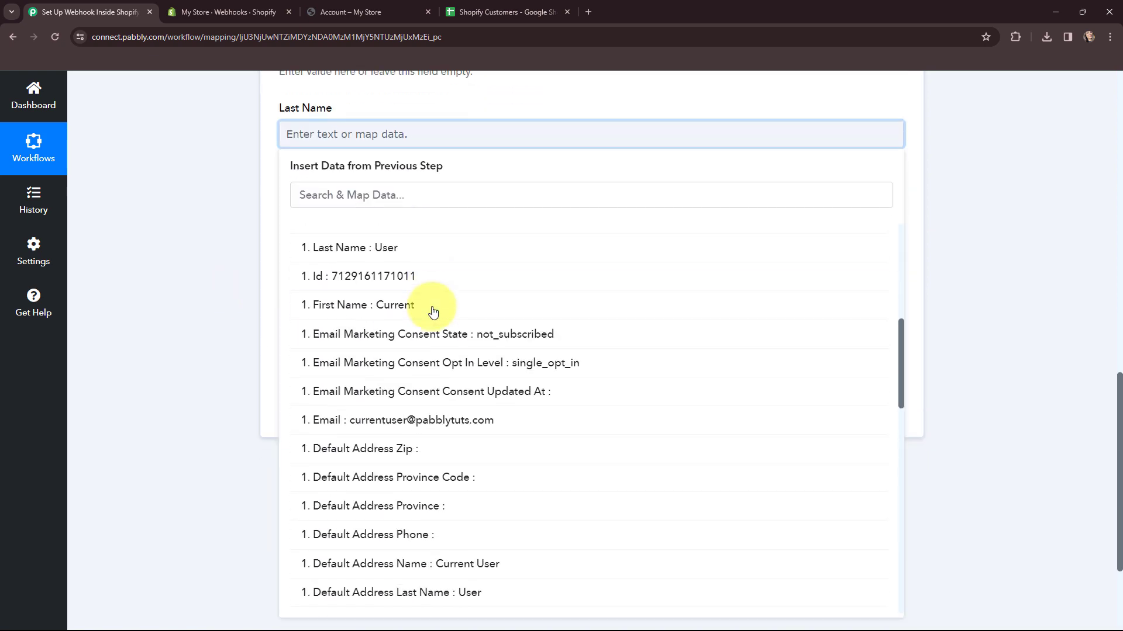
pyautogui.click(464, 420)
pyautogui.click(257, 234)
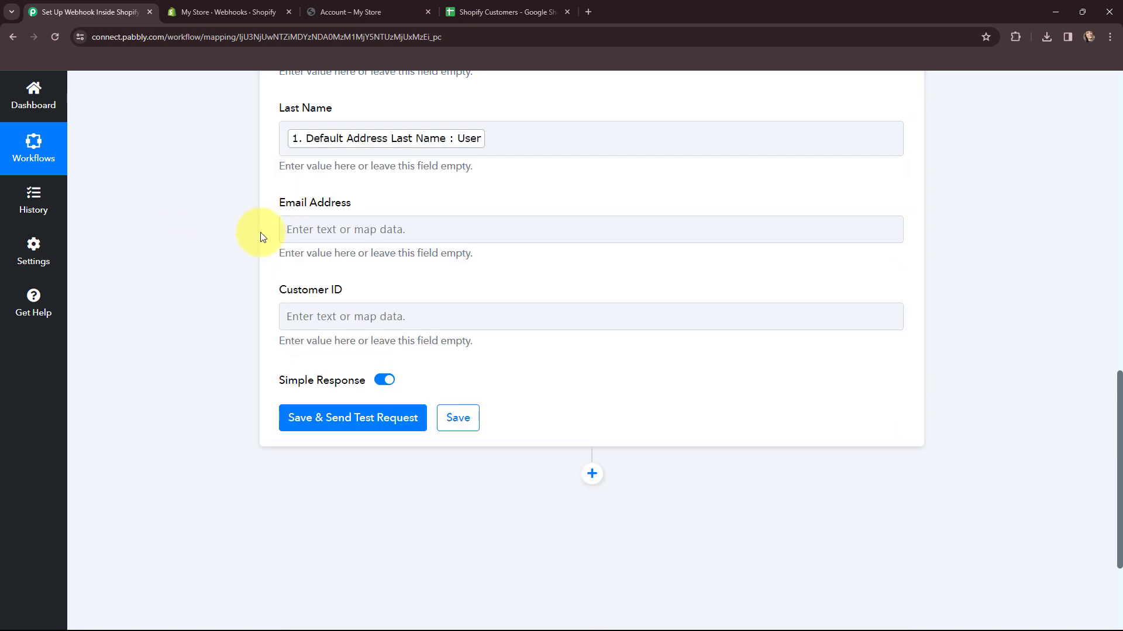
# Map the customer's Email into the Email Address column.
pyautogui.click(388, 361)
pyautogui.scroll(-5, 471, 427)
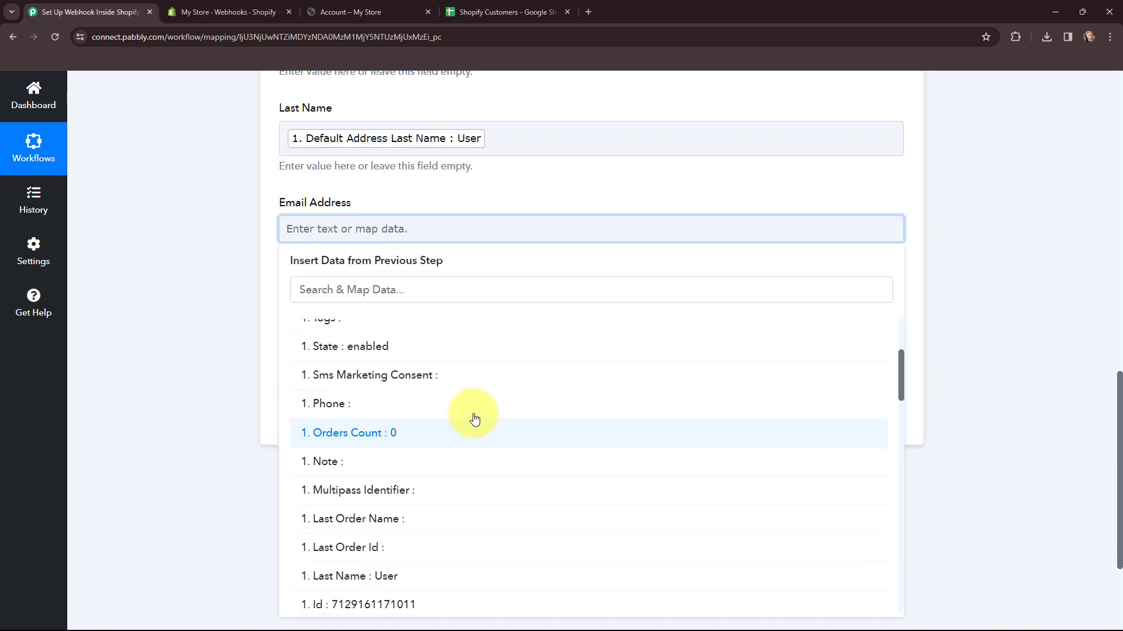
pyautogui.scroll(-7, 503, 418)
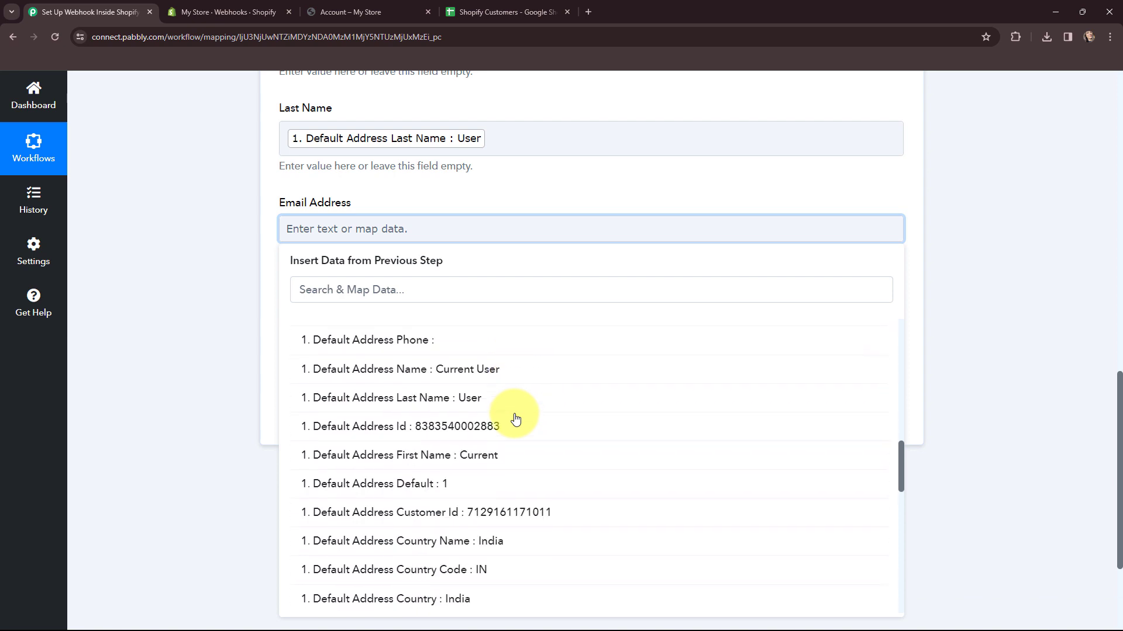
pyautogui.scroll(-10, 531, 437)
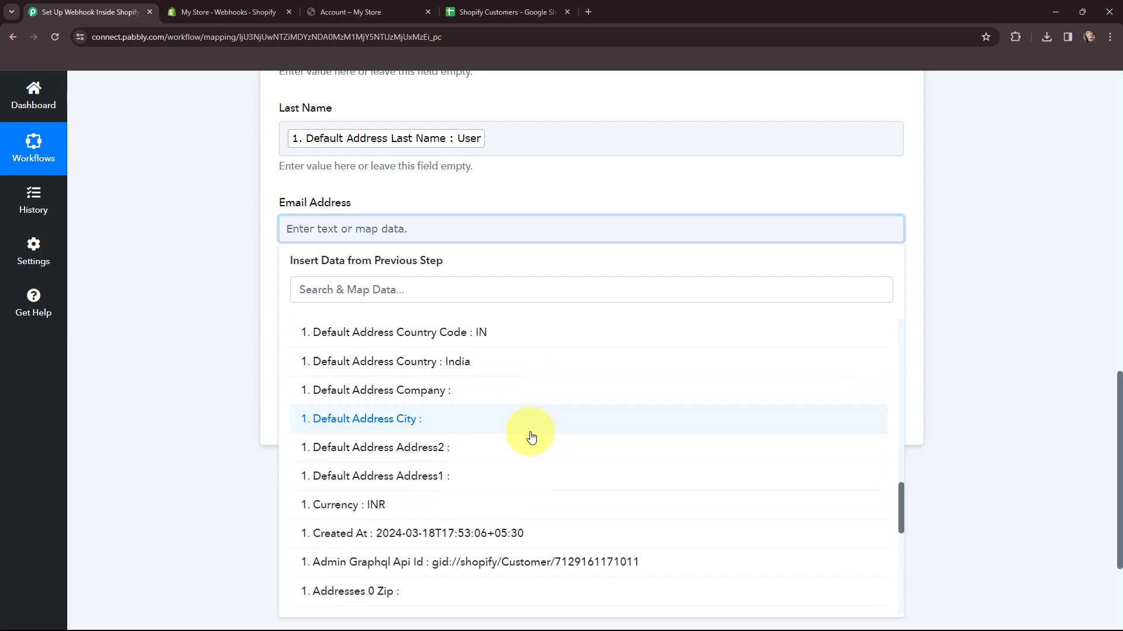
pyautogui.scroll(-2, 531, 437)
pyautogui.scroll(7, 531, 437)
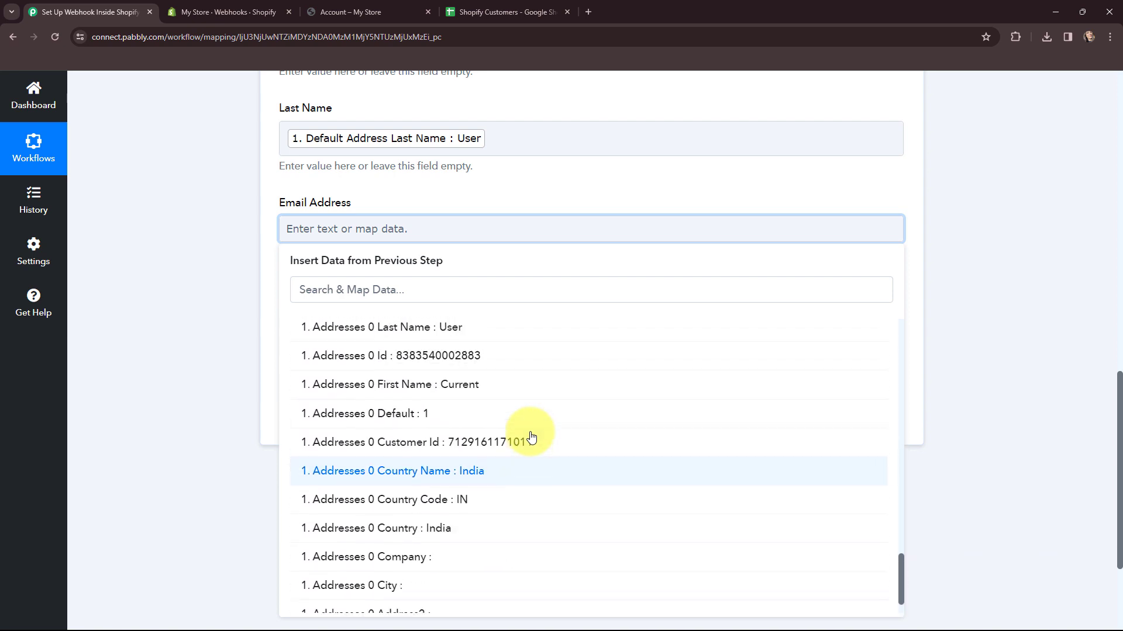
pyautogui.scroll(5, 531, 437)
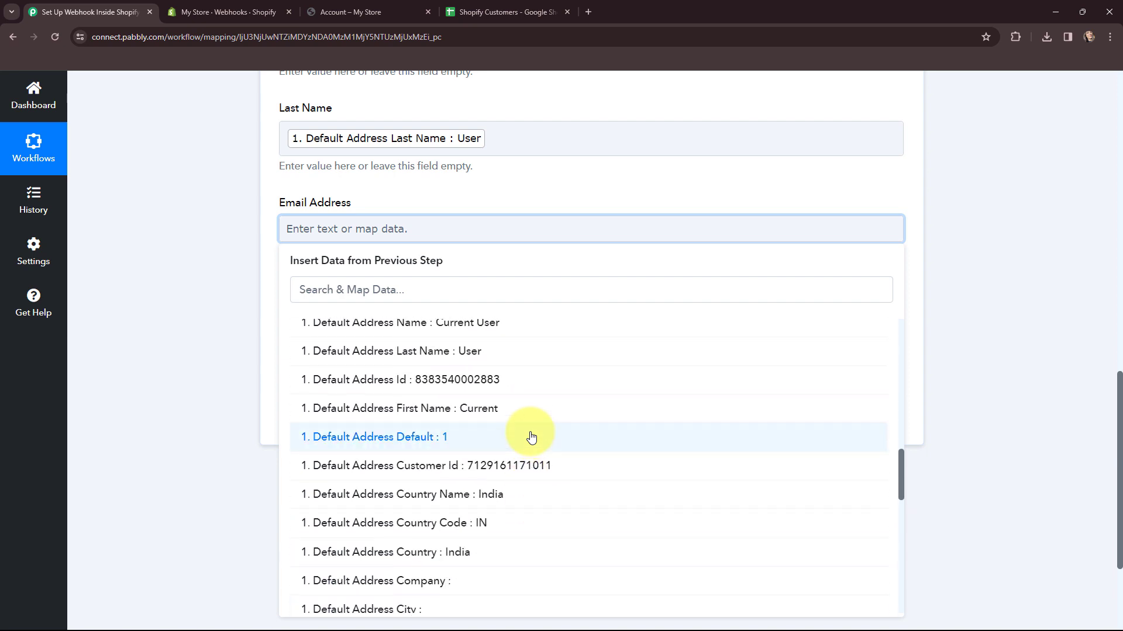
pyautogui.scroll(2, 531, 437)
pyautogui.scroll(-4, 531, 437)
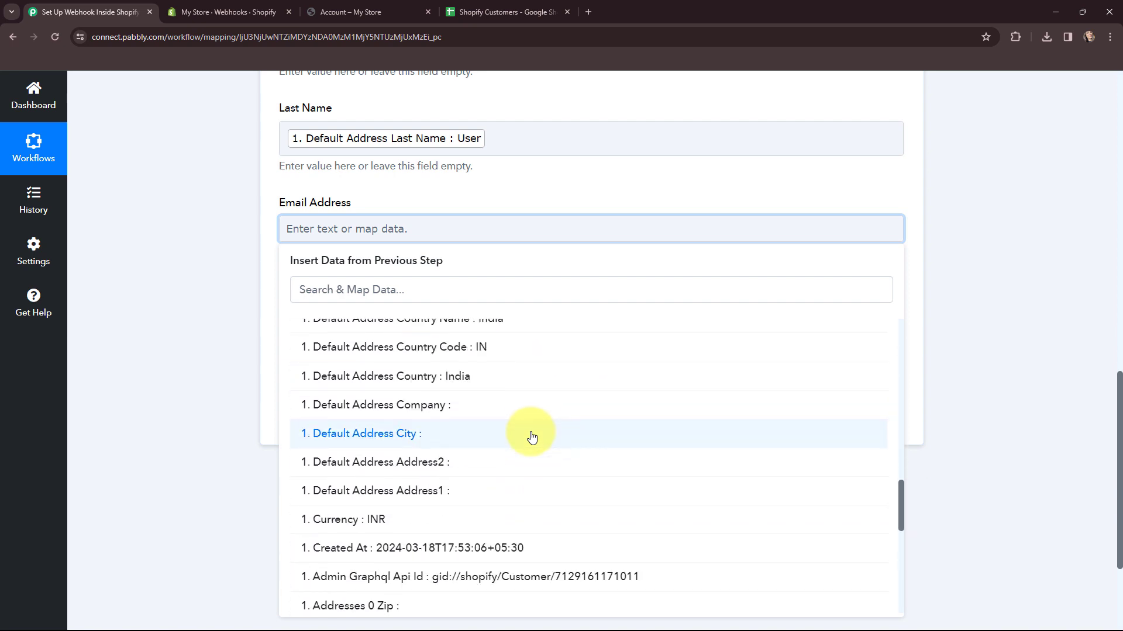
pyautogui.scroll(-7, 531, 436)
pyautogui.scroll(-1, 531, 437)
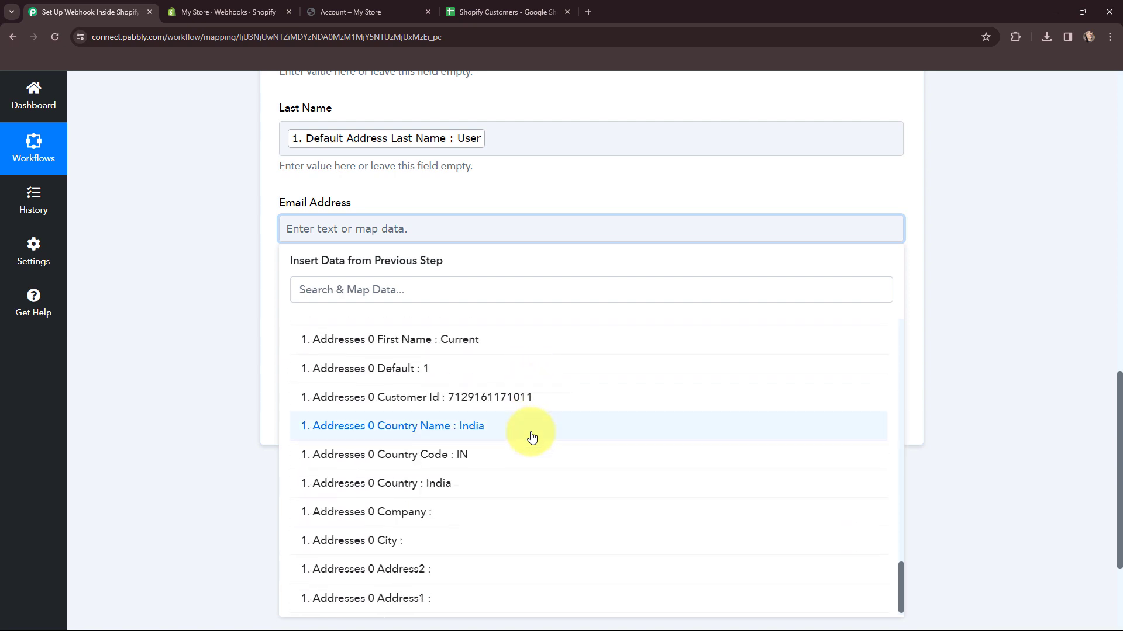
pyautogui.click(452, 295)
pyautogui.write('curr')
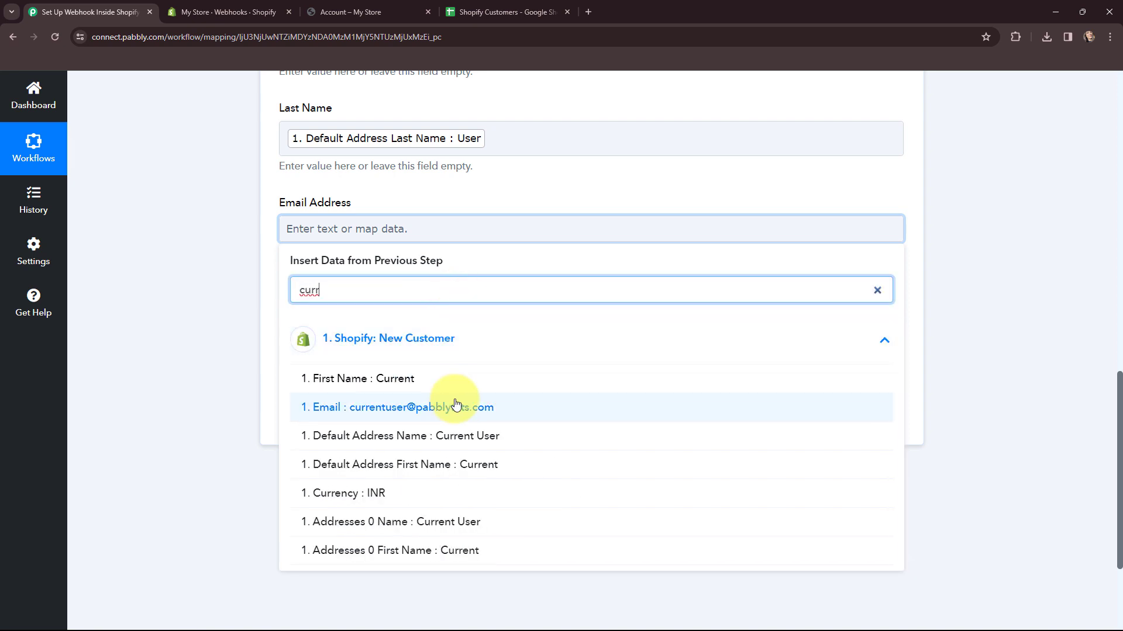
pyautogui.click(456, 405)
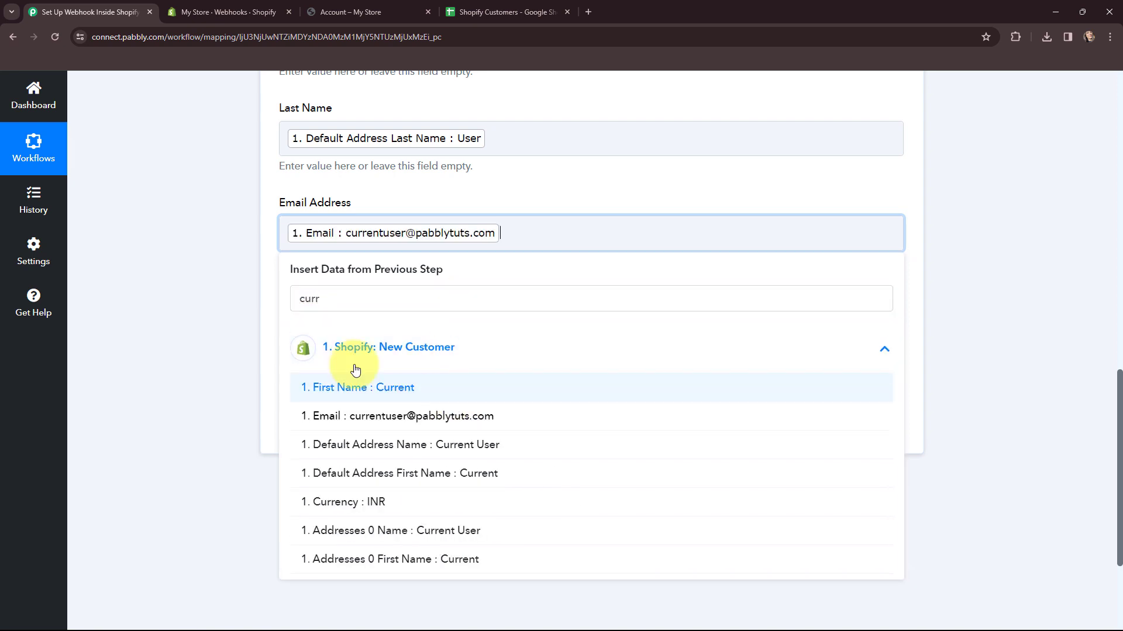
pyautogui.click(233, 262)
# Map Default Address Customer Id into the Customer ID column.
pyautogui.click(325, 322)
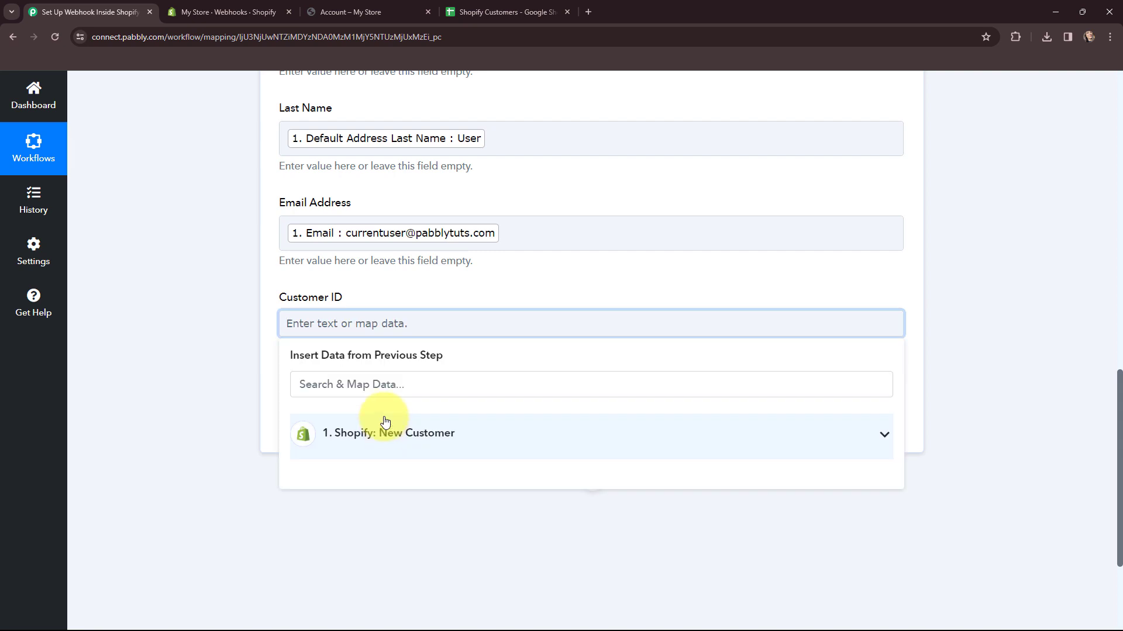
pyautogui.click(386, 385)
pyautogui.write('customer')
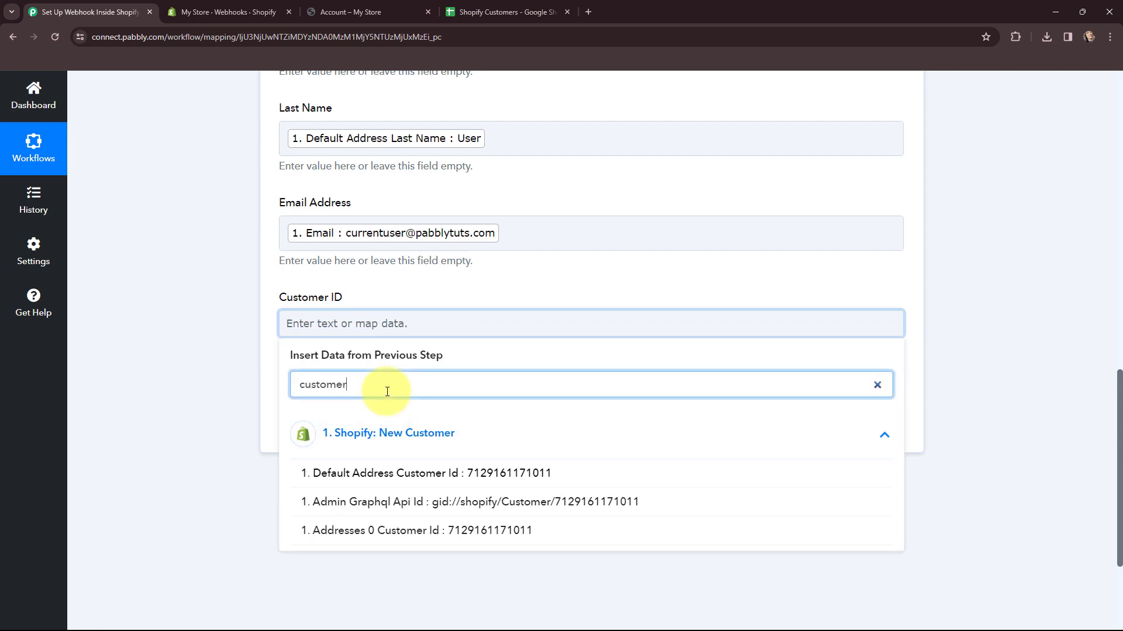
pyautogui.click(515, 473)
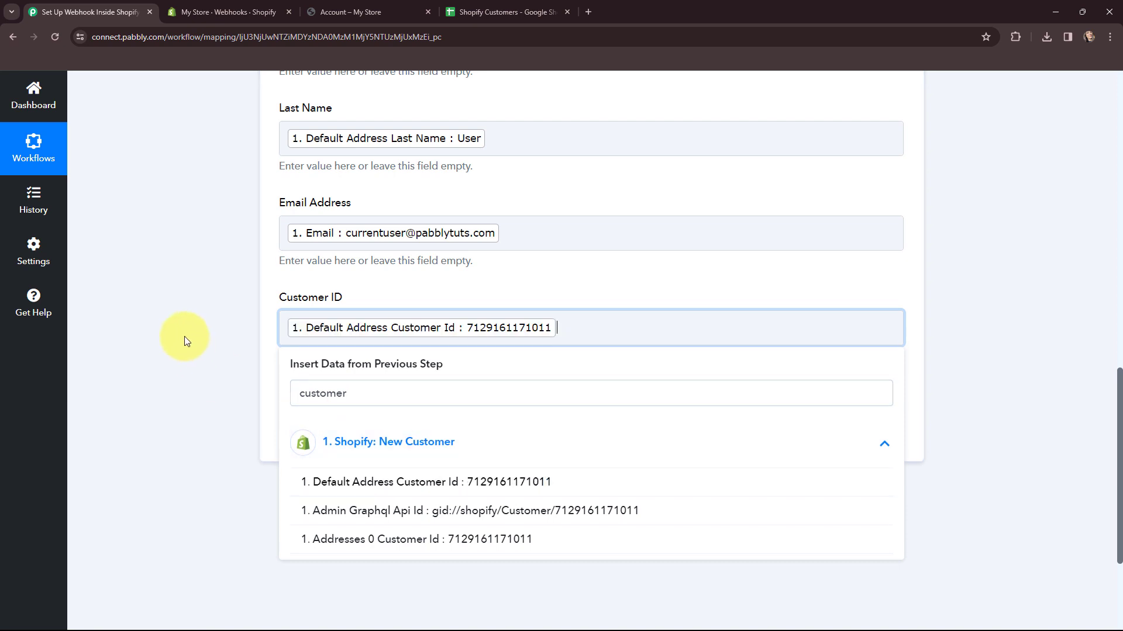
pyautogui.click(185, 335)
pyautogui.scroll(3, 185, 336)
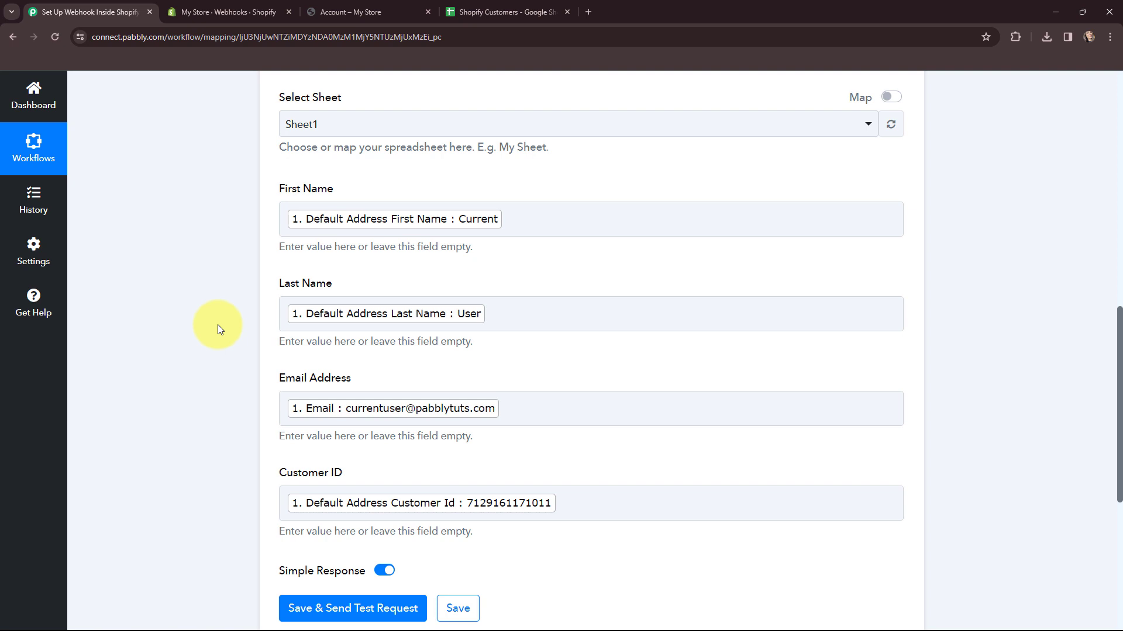
# Save and test the step, confirming row 2 of Shopify Customers holds the customer's name, email and ID.
pyautogui.scroll(-3, 218, 325)
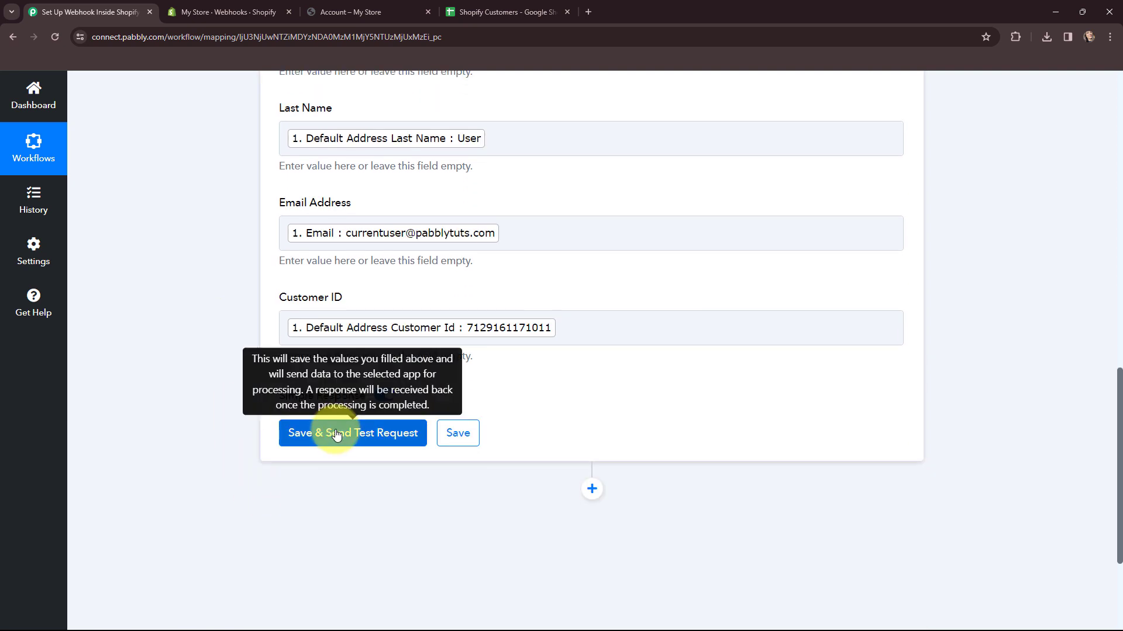
pyautogui.click(336, 434)
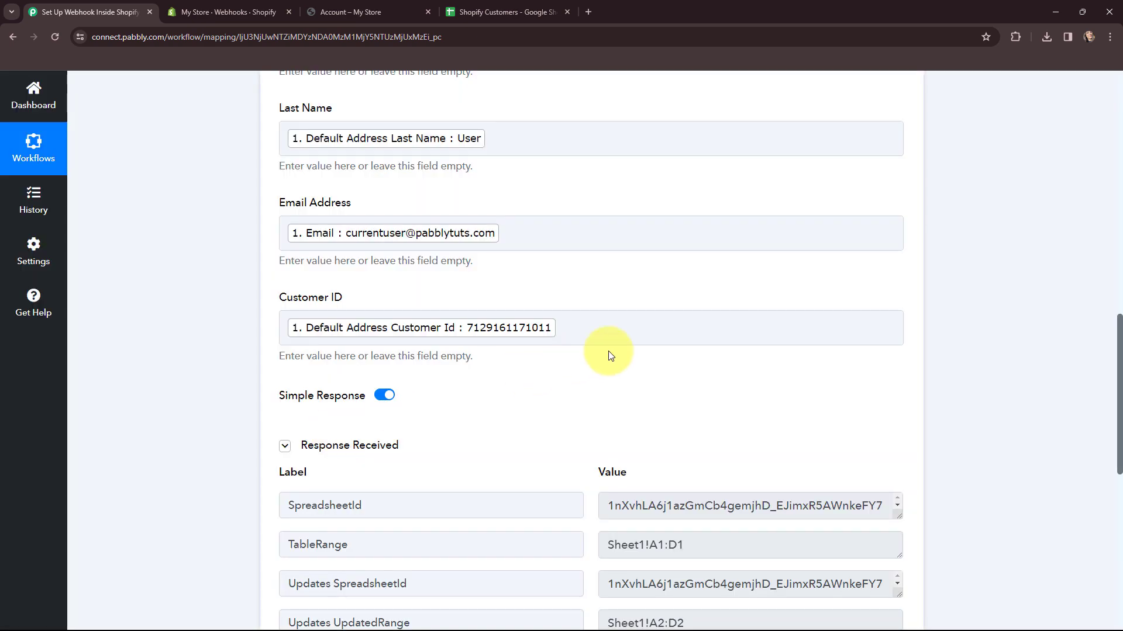
pyautogui.scroll(-3, 597, 350)
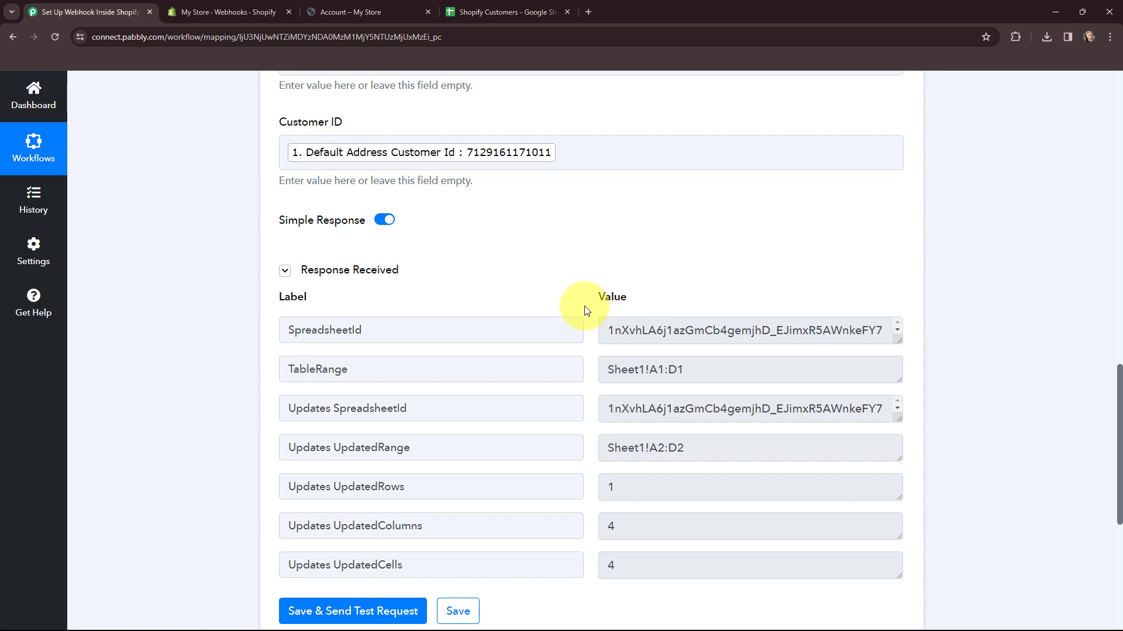
pyautogui.hotkey('ctrl', '4')
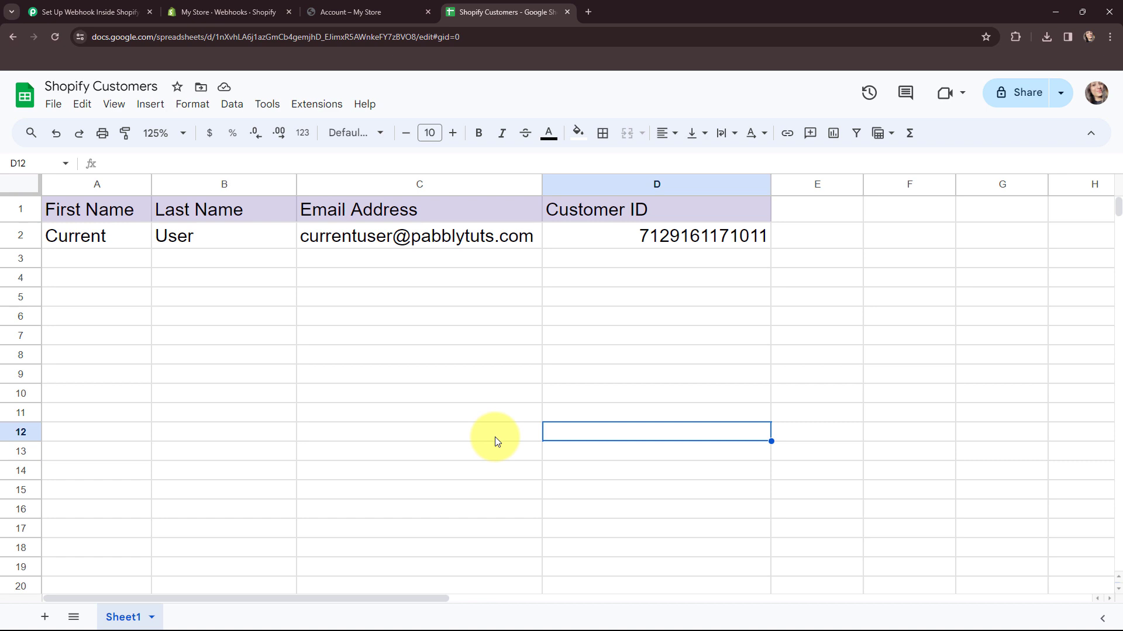
pyautogui.hotkey('ctrl', '1')
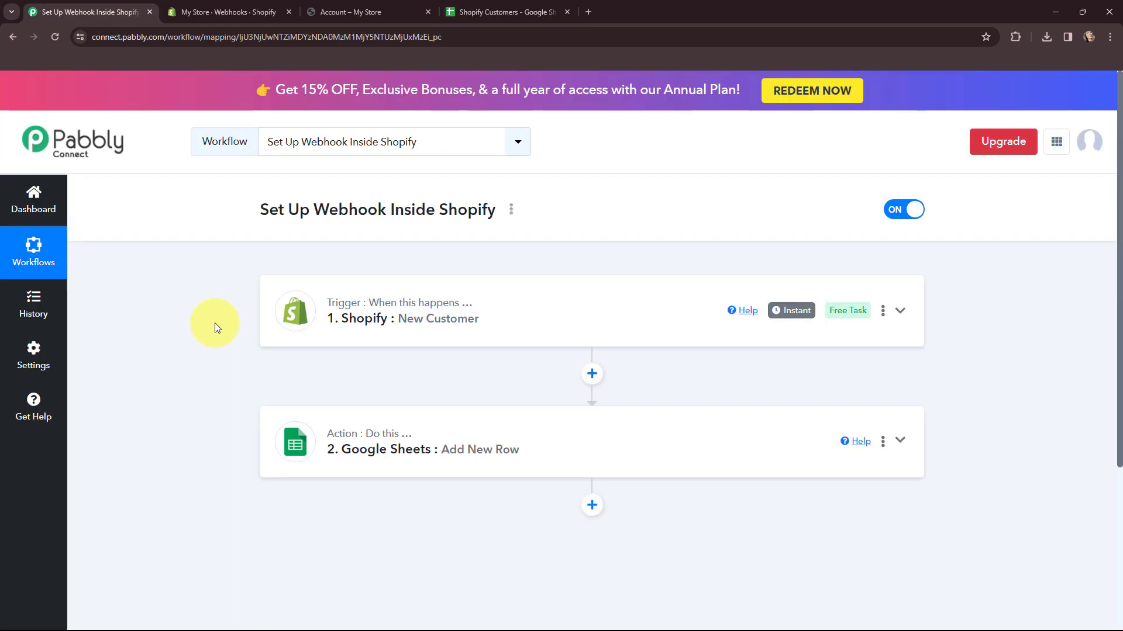